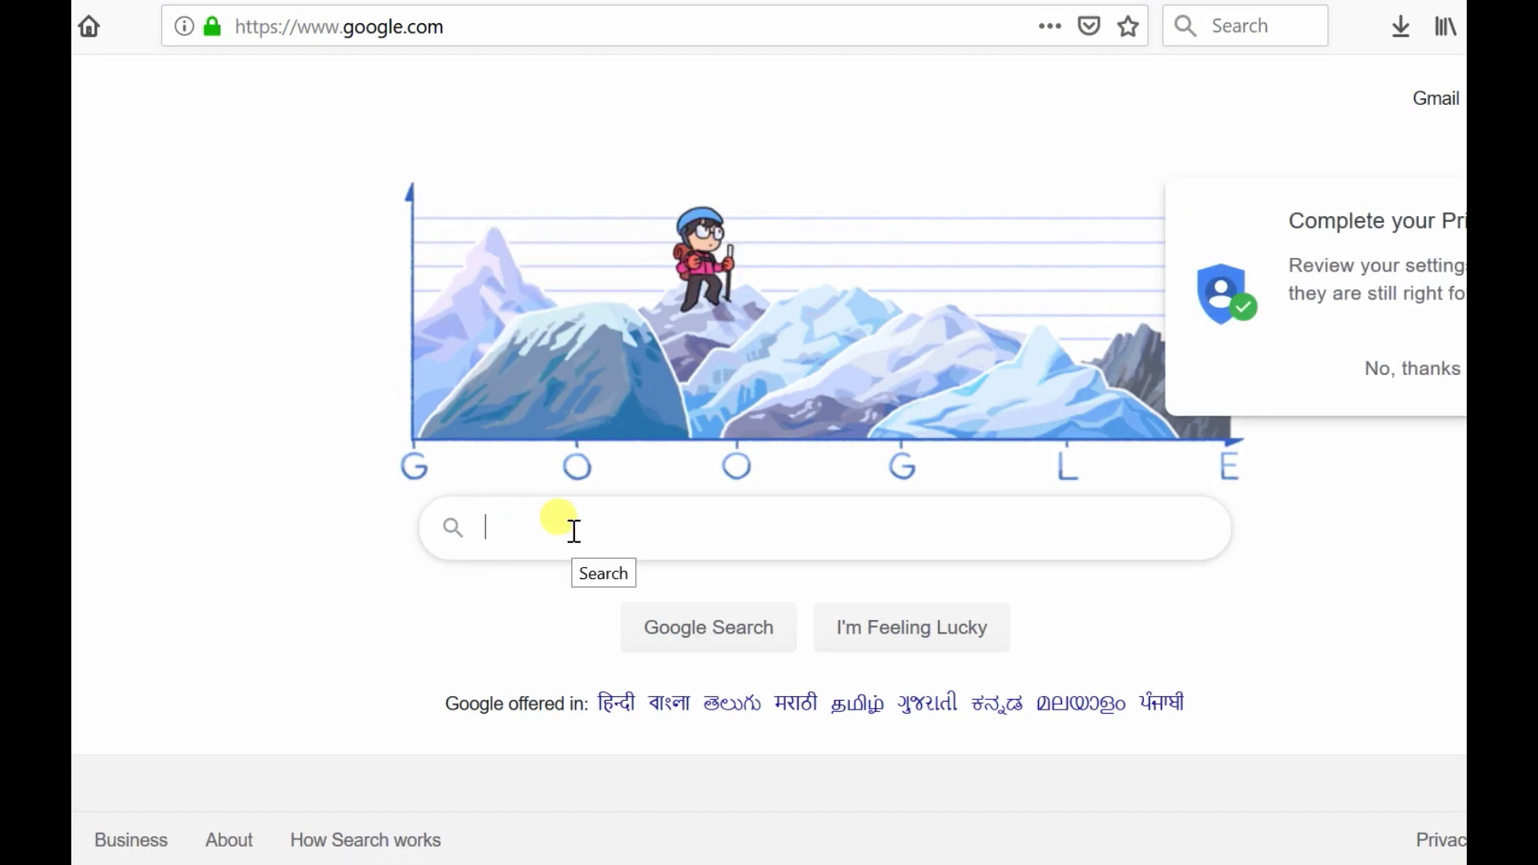
- Search Google for 'autodesk' and scroll down to the Free Student Software Downloads result
{"action": "type", "text": "autodex"}
{"action": "key", "text": "BackSpace"}
{"action": "type", "text": "s"}
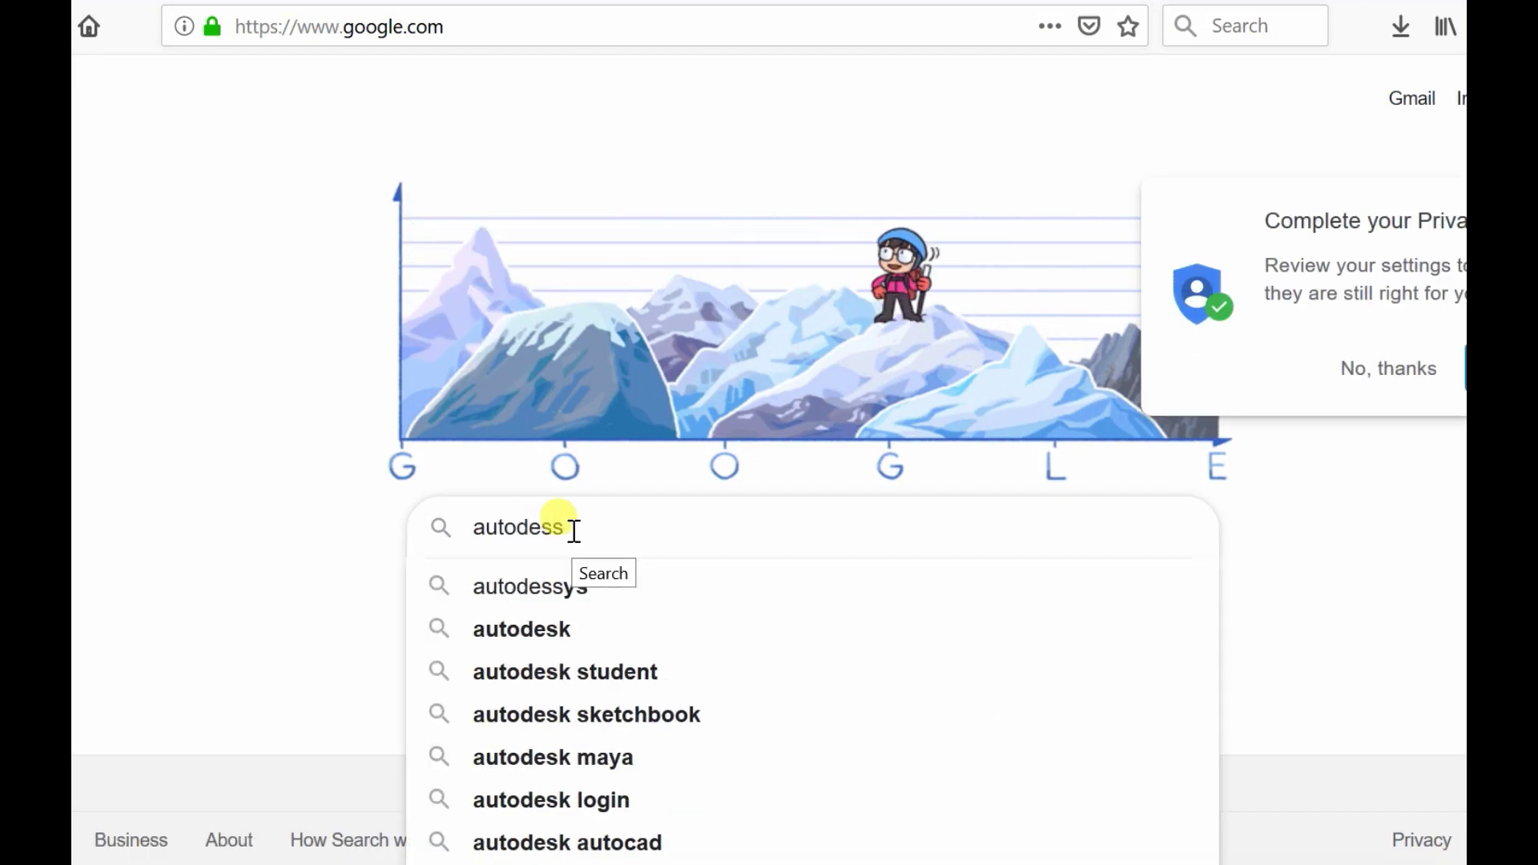
{"action": "type", "text": "k"}
{"action": "key", "text": "Return"}
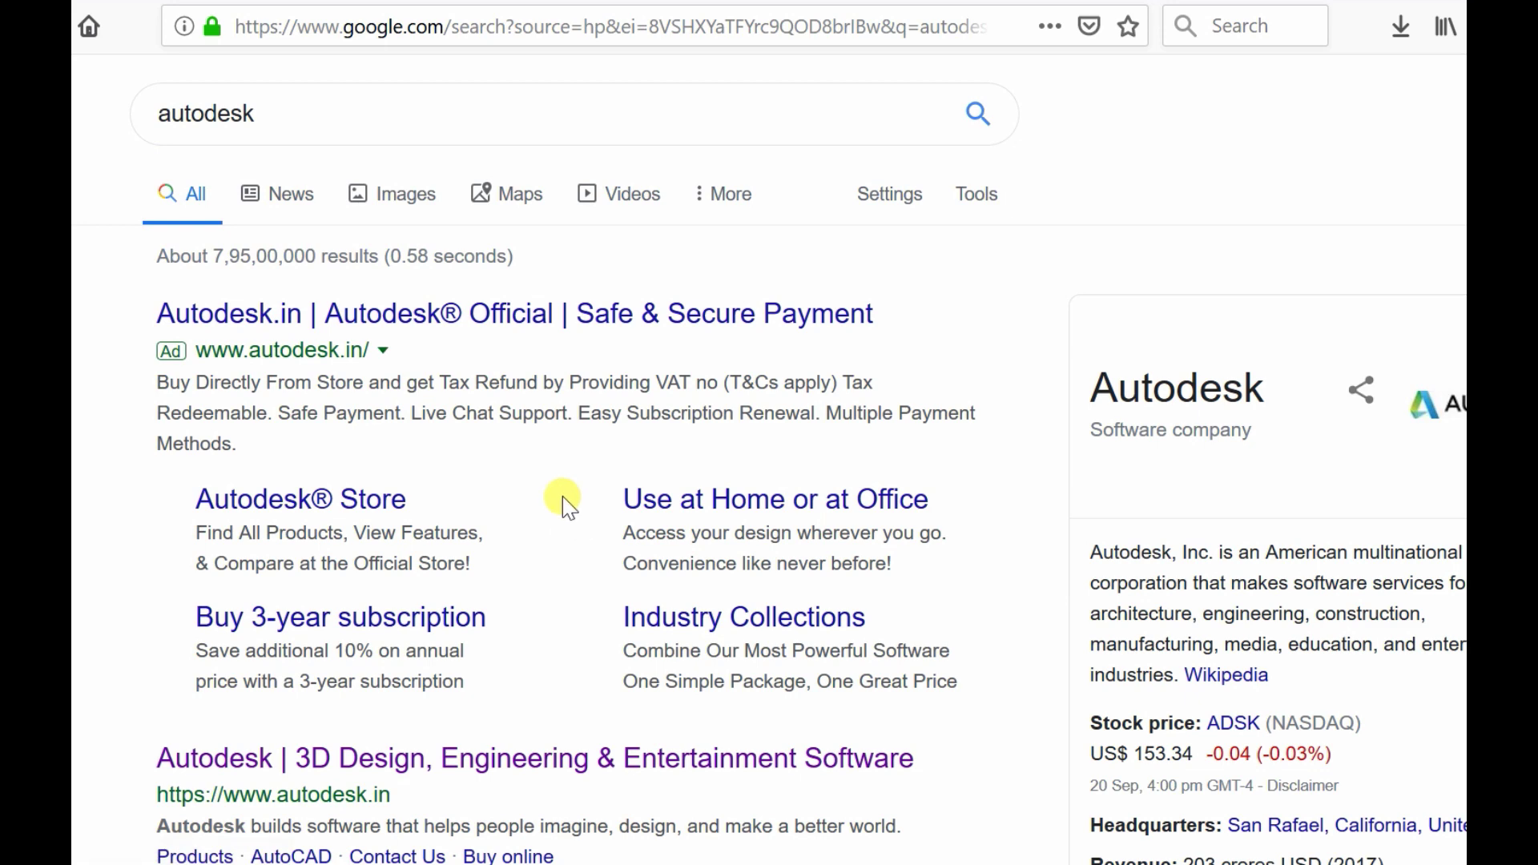
{"action": "scroll", "coordinate": [553, 433], "scroll_direction": "down", "scroll_amount": 3}
{"action": "scroll", "coordinate": [539, 345], "scroll_direction": "down", "scroll_amount": 3}
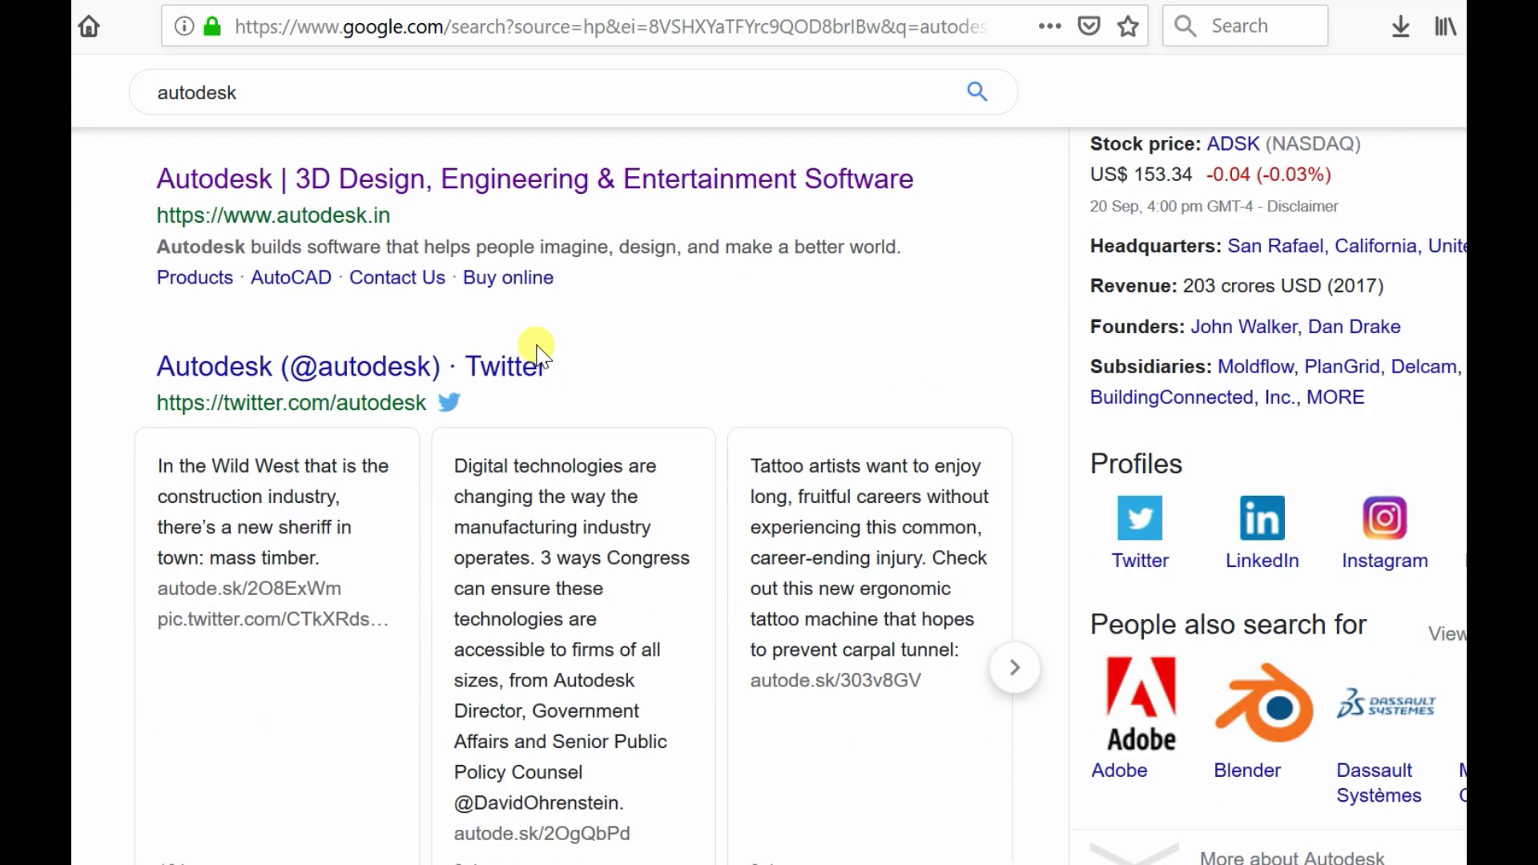
{"action": "scroll", "coordinate": [497, 349], "scroll_direction": "down", "scroll_amount": 5}
{"action": "scroll", "coordinate": [468, 343], "scroll_direction": "down", "scroll_amount": 3}
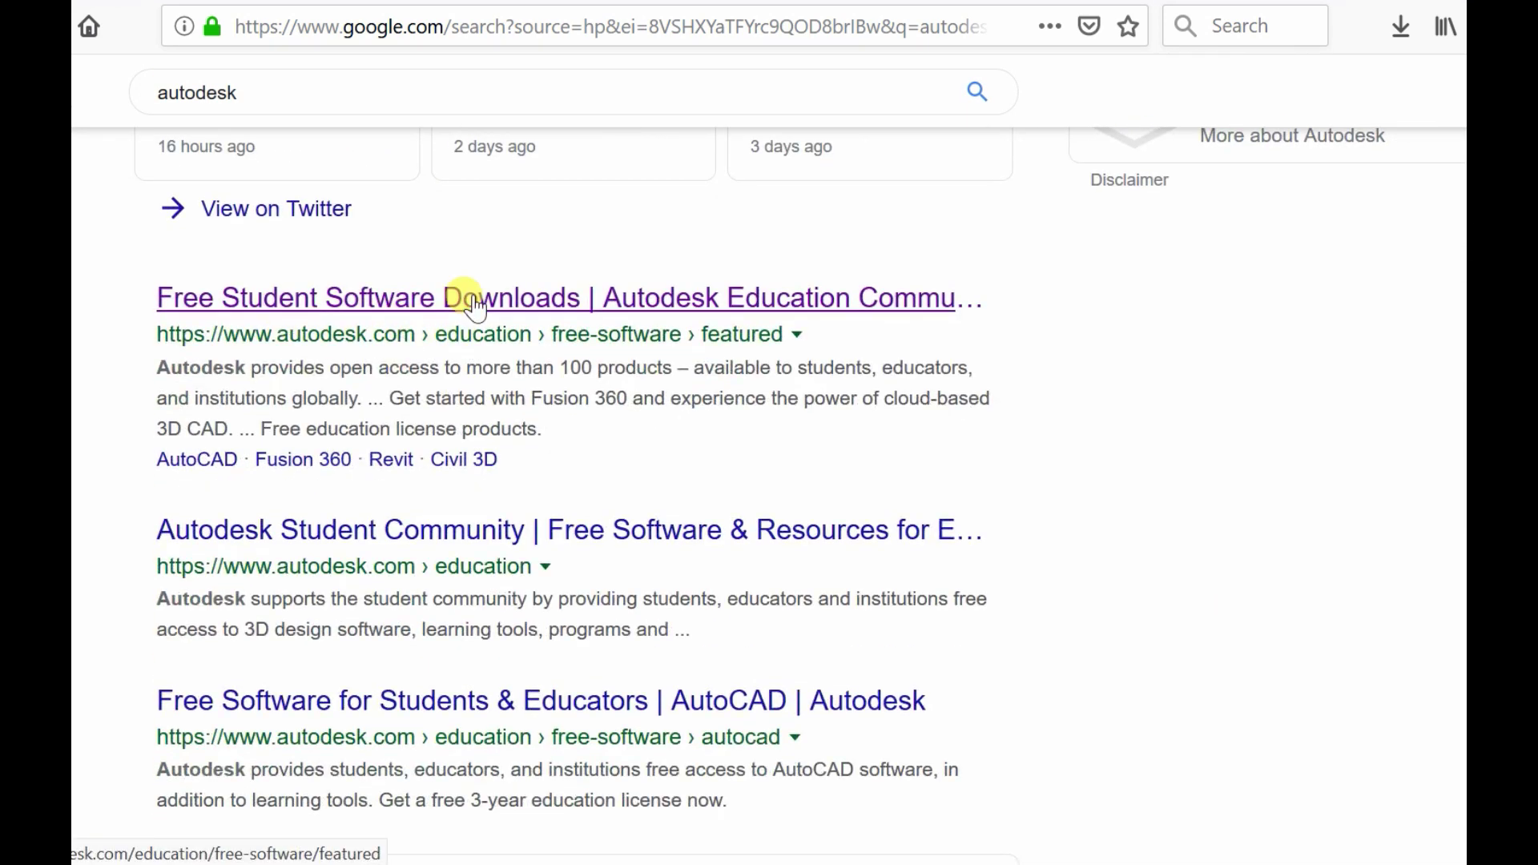
- Open the Free Student Software Downloads page and scroll to the education products list
{"action": "left_click", "coordinate": [452, 313]}
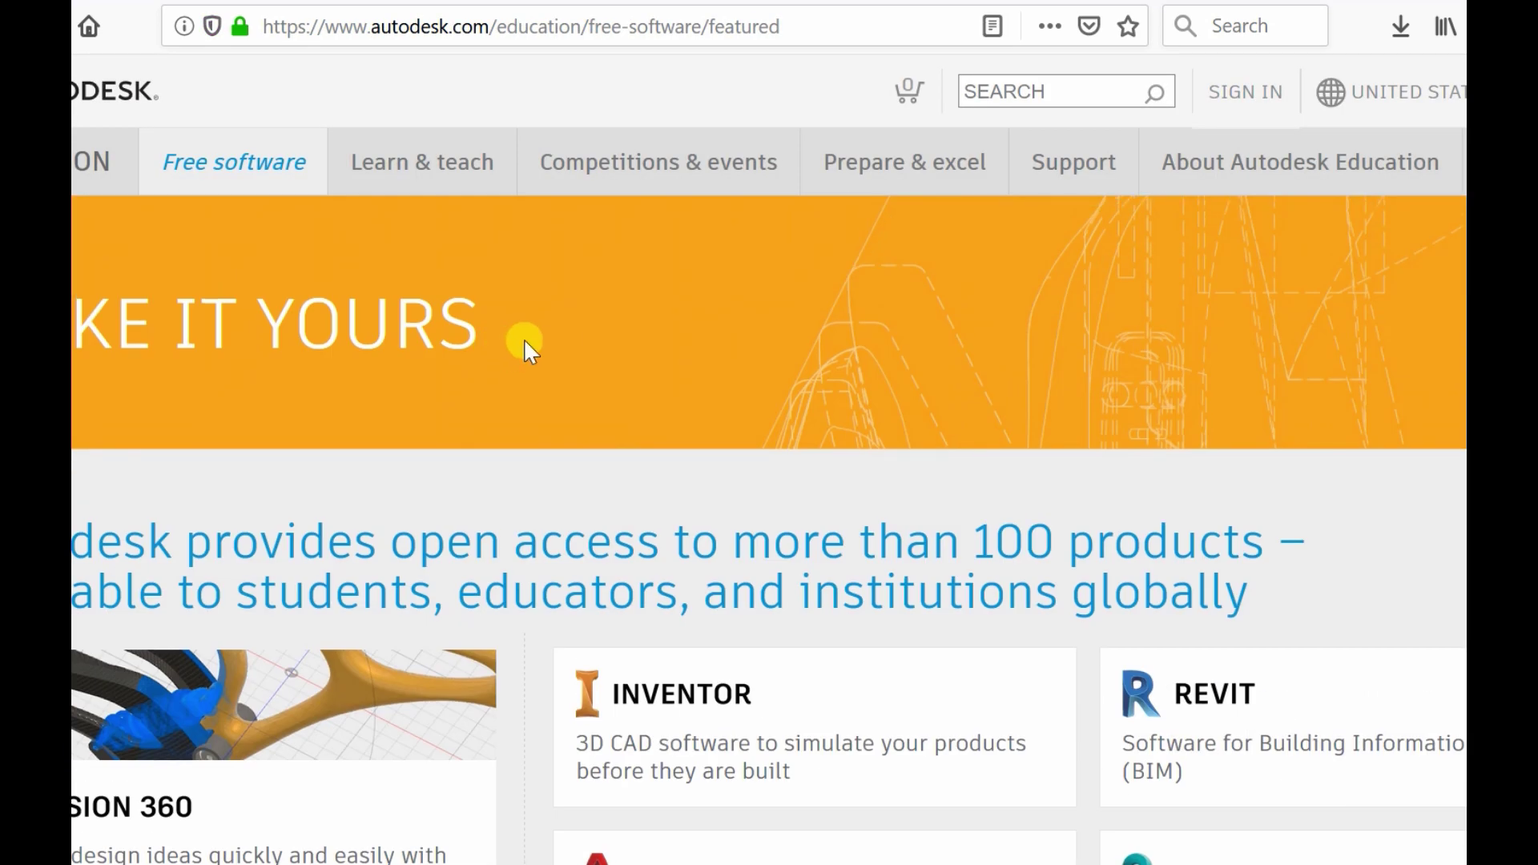
{"action": "scroll", "coordinate": [524, 339], "scroll_direction": "down", "scroll_amount": 3}
{"action": "scroll", "coordinate": [524, 339], "scroll_direction": "down", "scroll_amount": 2}
{"action": "scroll", "coordinate": [524, 339], "scroll_direction": "down", "scroll_amount": 4}
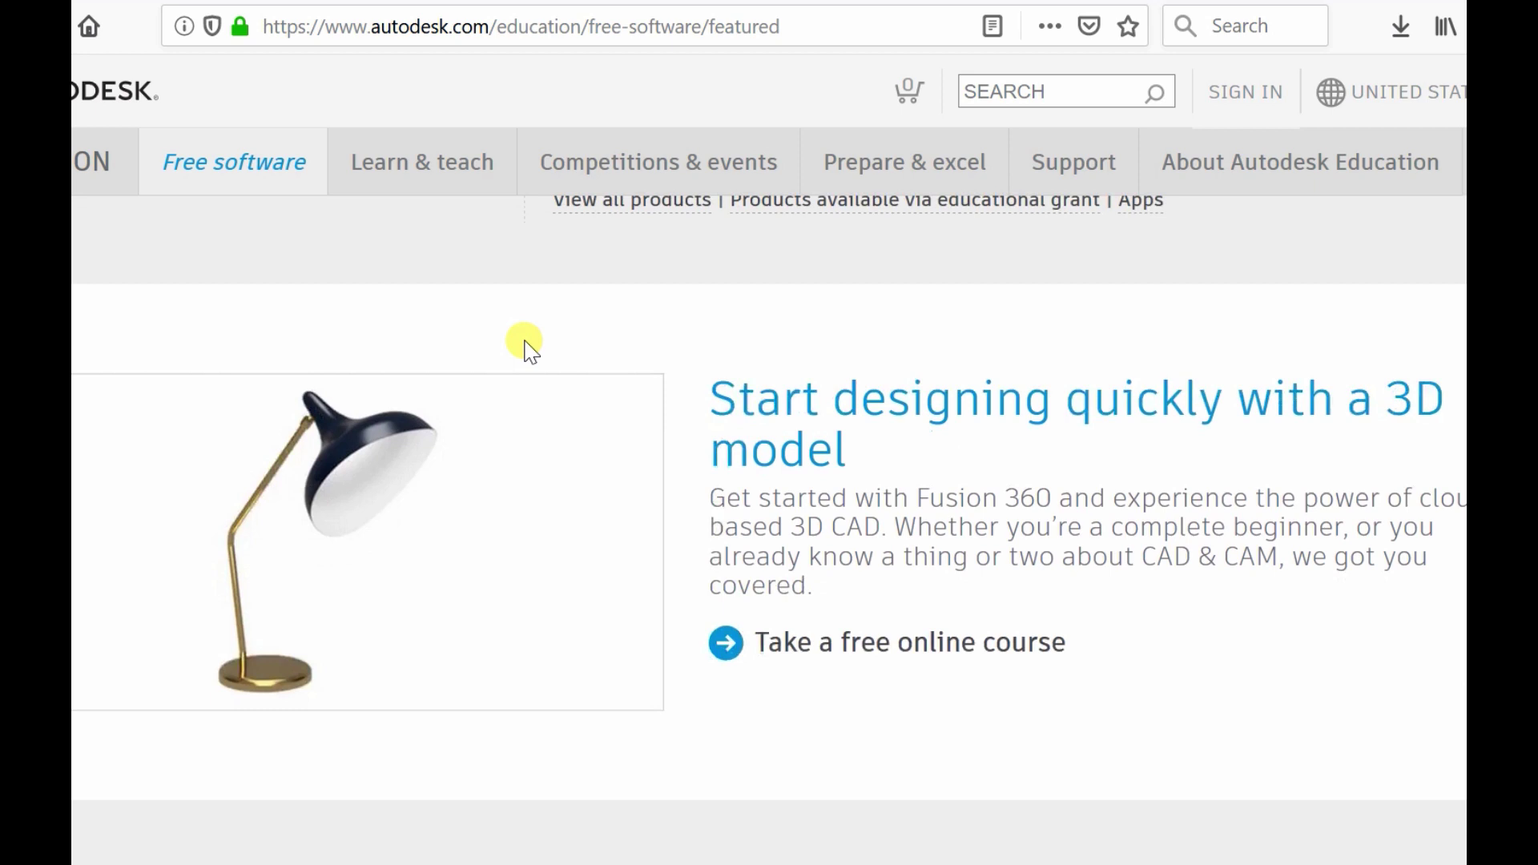
{"action": "scroll", "coordinate": [524, 338], "scroll_direction": "down", "scroll_amount": 4}
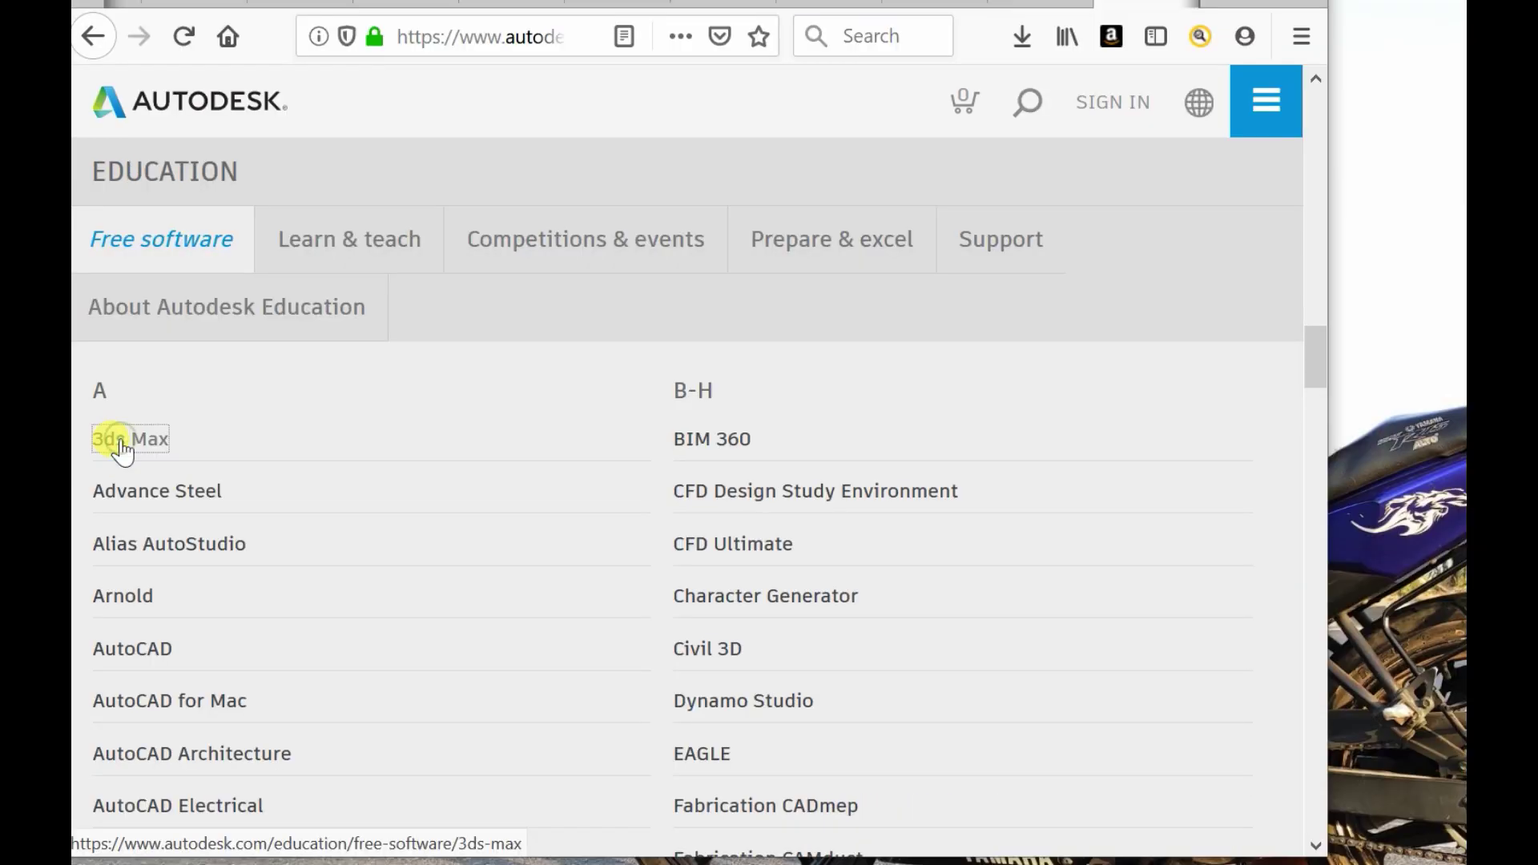
- Open the 3ds Max education page and scroll to its account sign-in options
{"action": "left_click", "coordinate": [120, 439]}
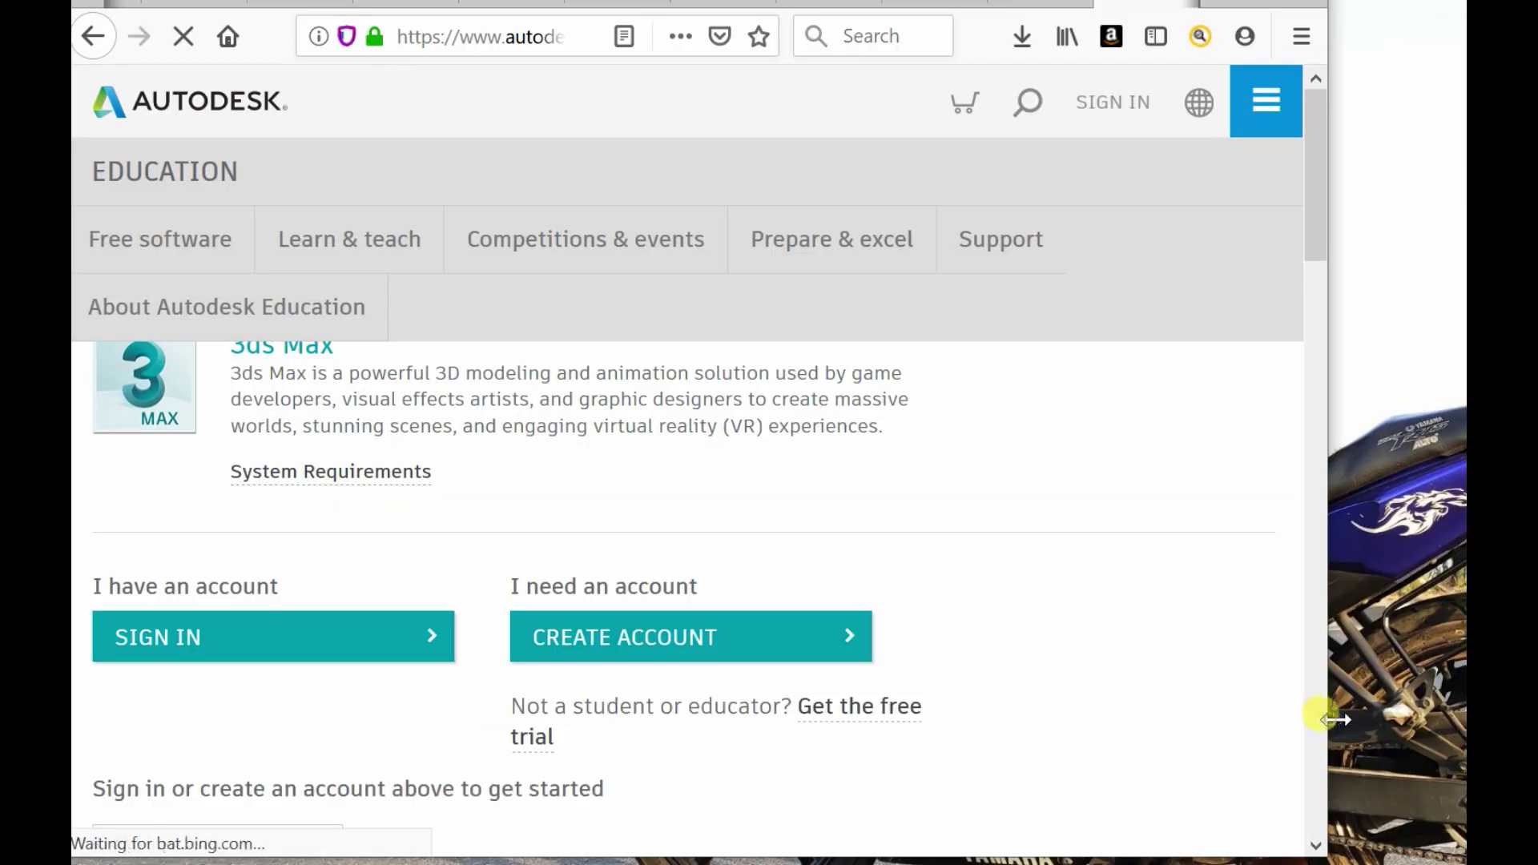
{"action": "scroll", "coordinate": [845, 450], "scroll_direction": "down", "scroll_amount": 4}
{"action": "scroll", "coordinate": [857, 473], "scroll_direction": "down", "scroll_amount": 1}
{"action": "scroll", "coordinate": [515, 481], "scroll_direction": "up", "scroll_amount": 1}
{"action": "scroll", "coordinate": [326, 508], "scroll_direction": "up", "scroll_amount": 1}
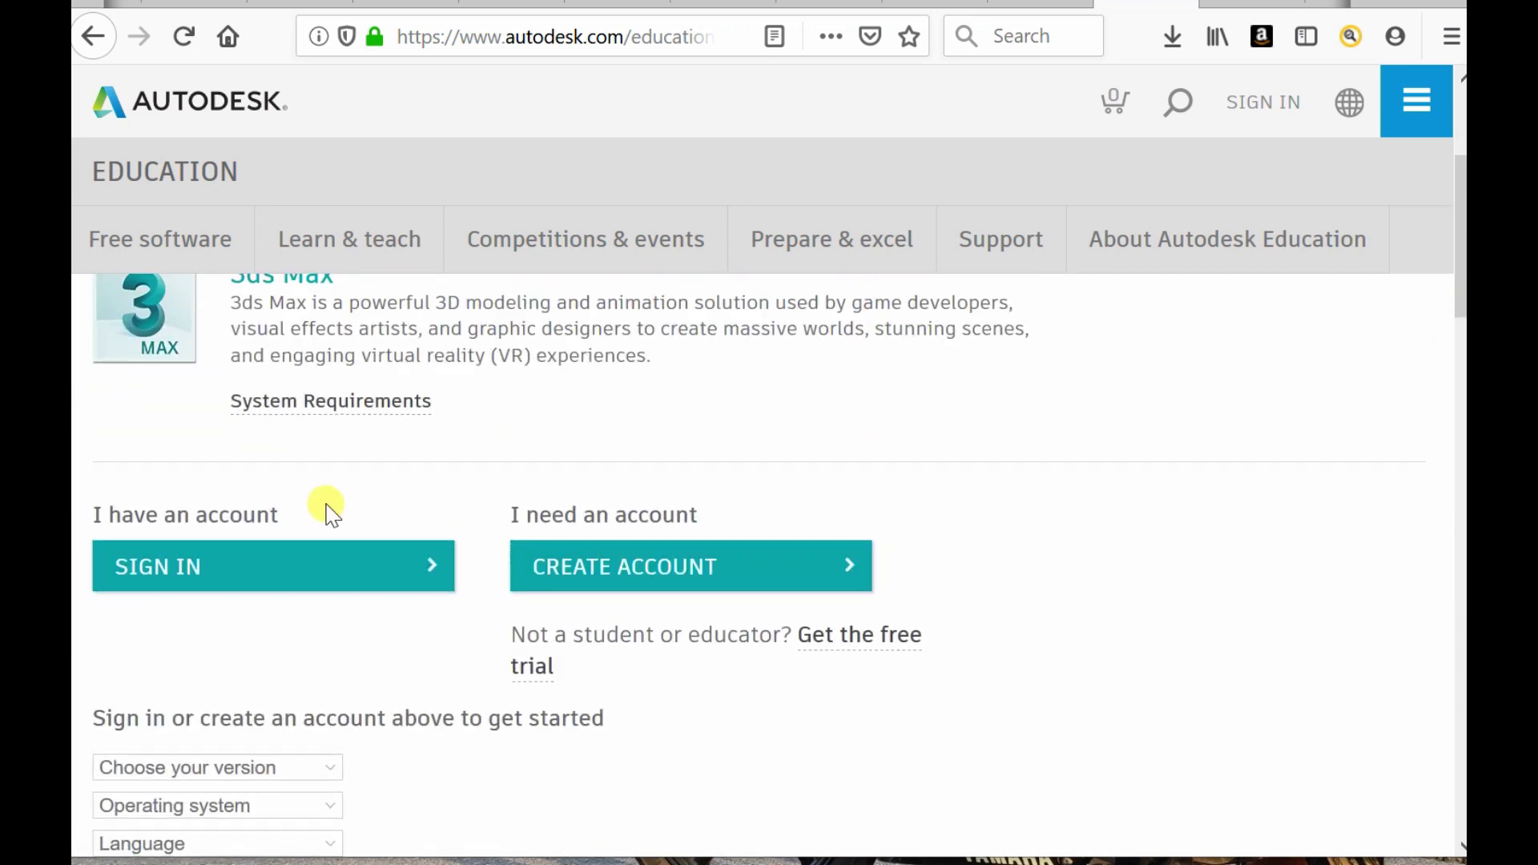
{"action": "scroll", "coordinate": [687, 439], "scroll_direction": "down", "scroll_amount": 1}
- Start a new education account with country India and role Student
{"action": "left_click", "coordinate": [681, 429]}
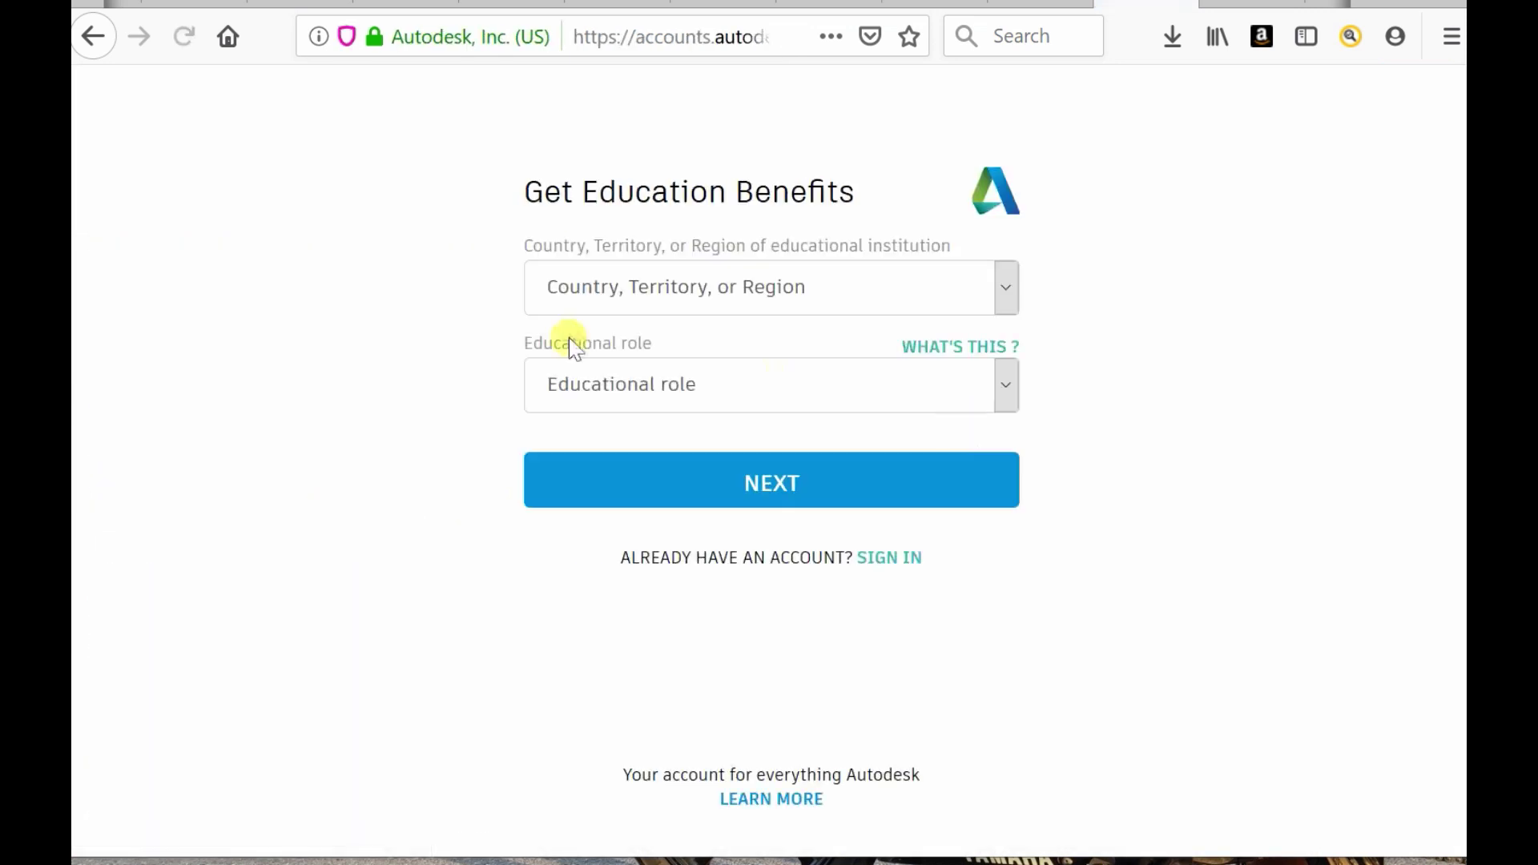
{"action": "left_click", "coordinate": [915, 291]}
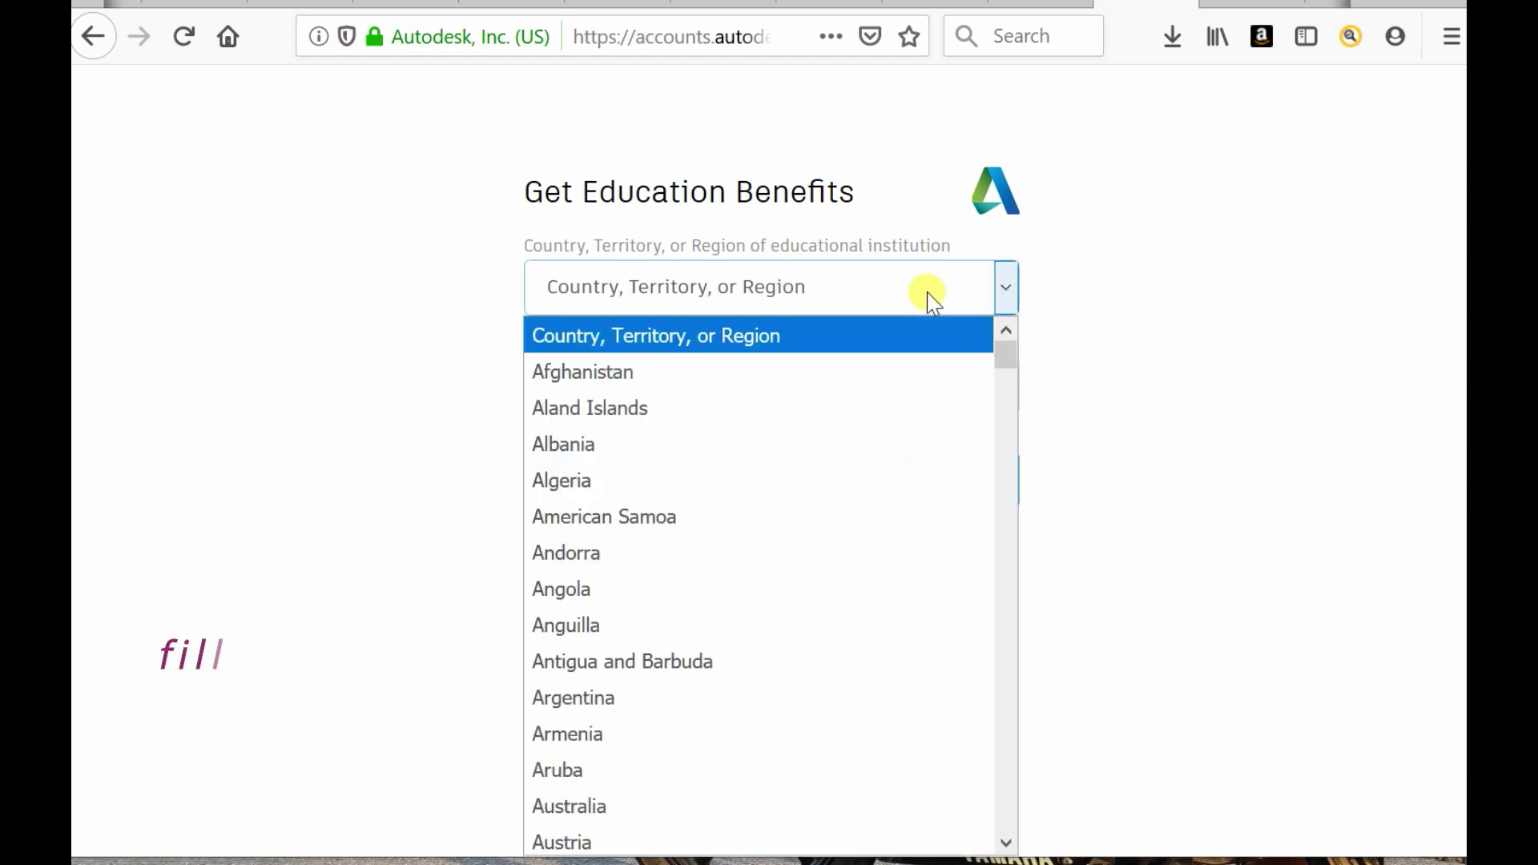
{"action": "key", "text": "i"}
{"action": "scroll", "coordinate": [665, 625], "scroll_direction": "down", "scroll_amount": 1}
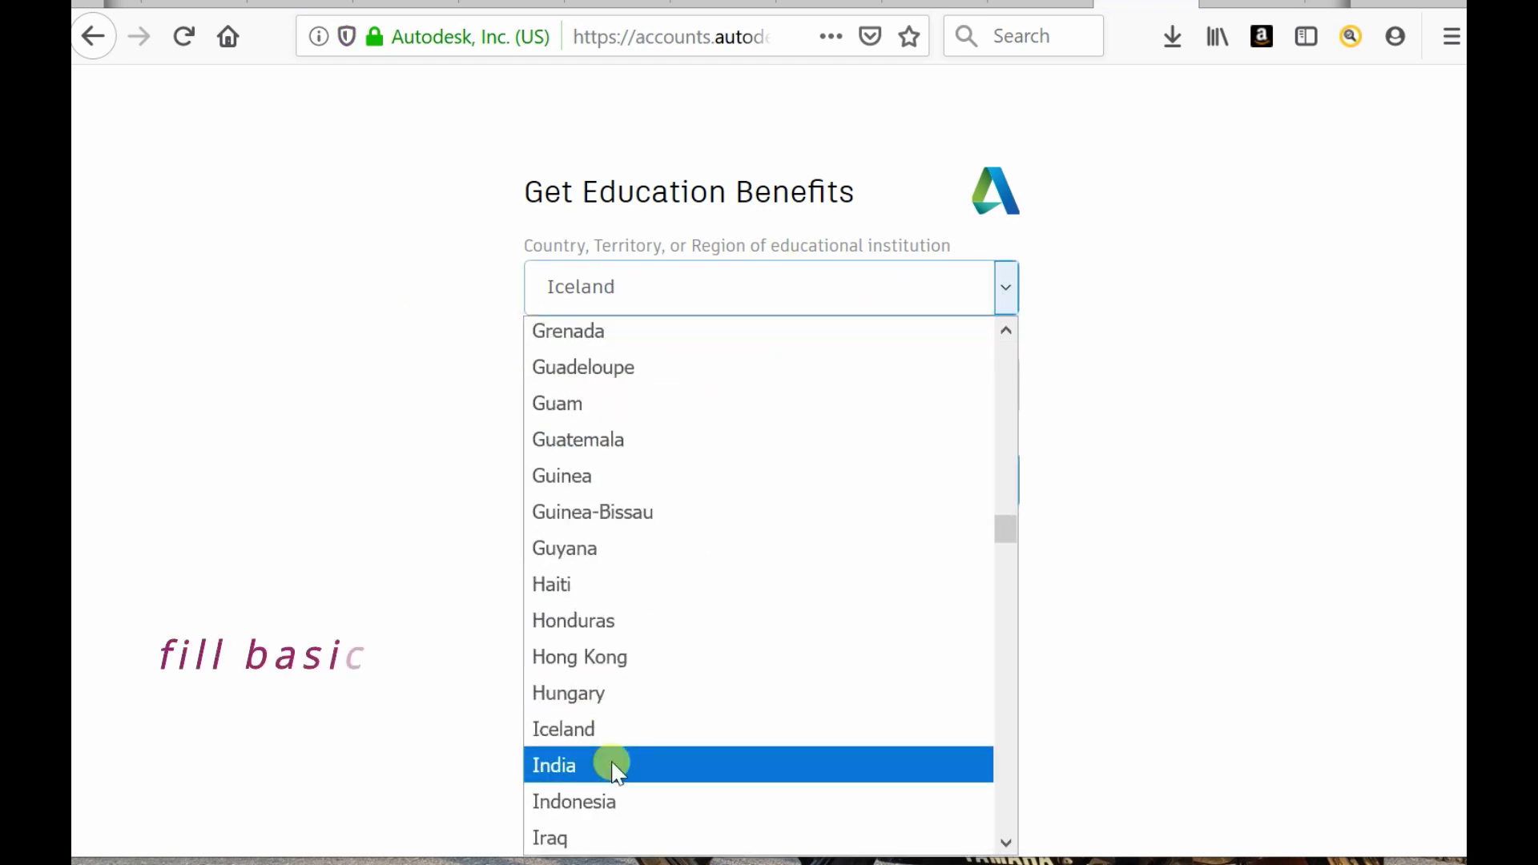
{"action": "left_click", "coordinate": [617, 770]}
{"action": "left_click", "coordinate": [608, 389]}
{"action": "left_click", "coordinate": [596, 485]}
{"action": "left_click", "coordinate": [703, 483]}
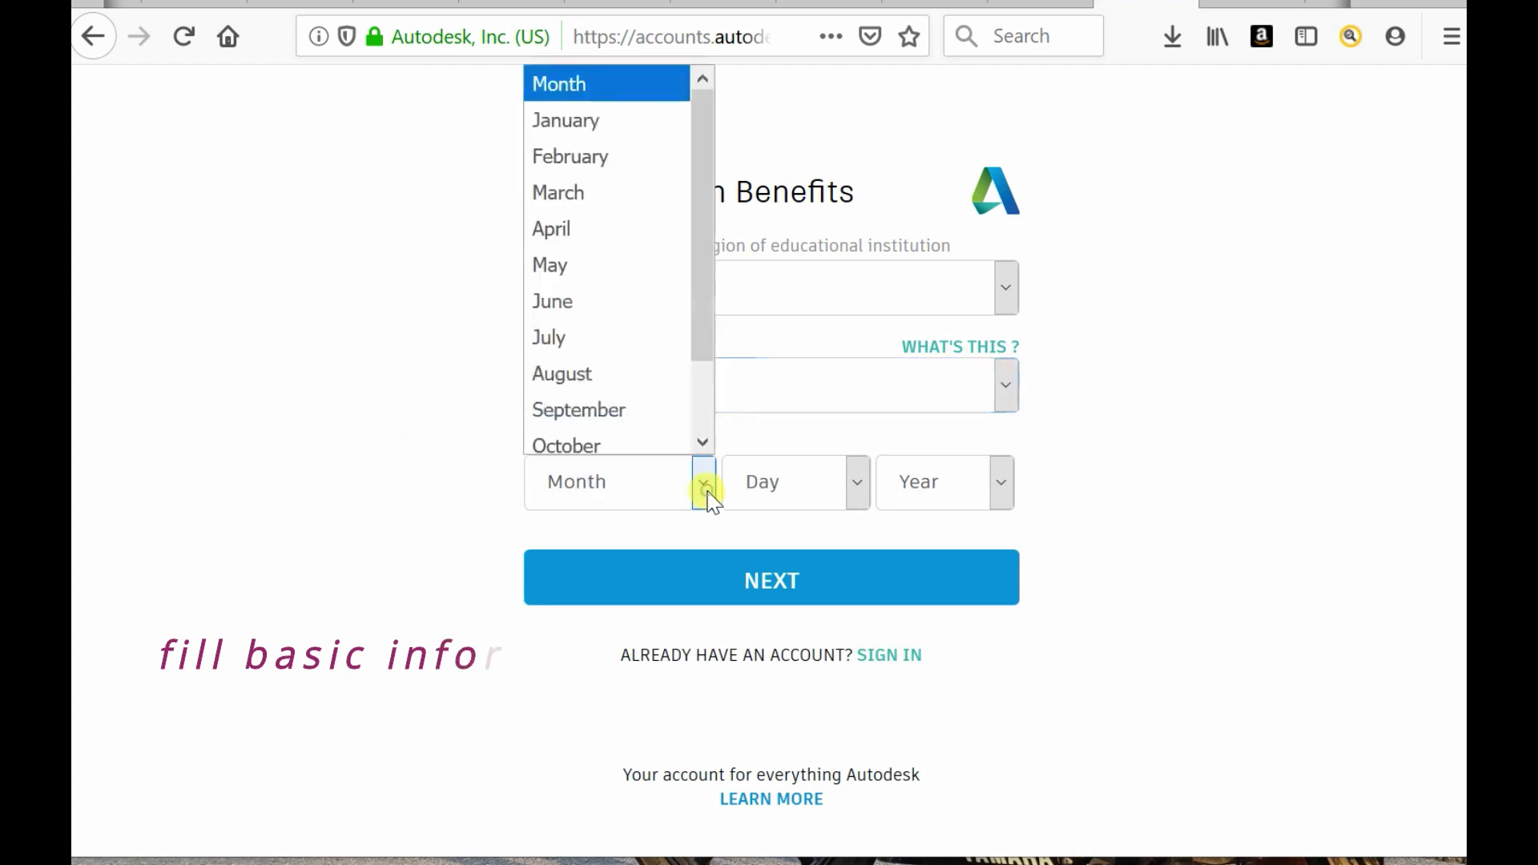
{"action": "left_click", "coordinate": [604, 338]}
{"action": "left_click", "coordinate": [762, 494]}
{"action": "left_click", "coordinate": [749, 107]}
{"action": "left_click", "coordinate": [948, 491]}
{"action": "scroll", "coordinate": [921, 336], "scroll_direction": "down", "scroll_amount": 1}
{"action": "scroll", "coordinate": [926, 338], "scroll_direction": "down", "scroll_amount": 2}
{"action": "scroll", "coordinate": [926, 353], "scroll_direction": "down", "scroll_amount": 1}
{"action": "left_click", "coordinate": [929, 400]}
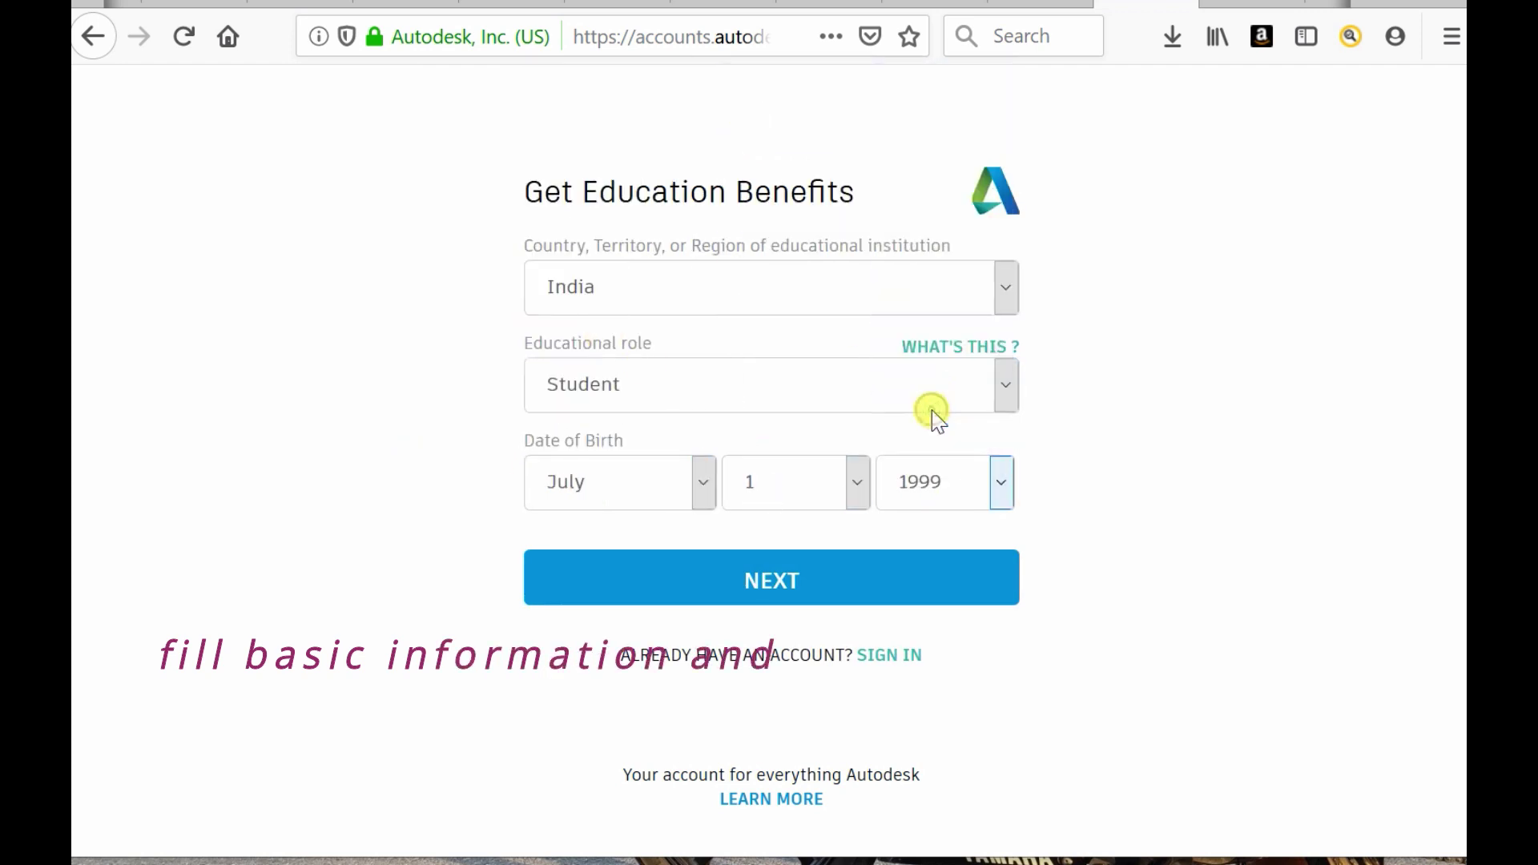
{"action": "left_click", "coordinate": [734, 585]}
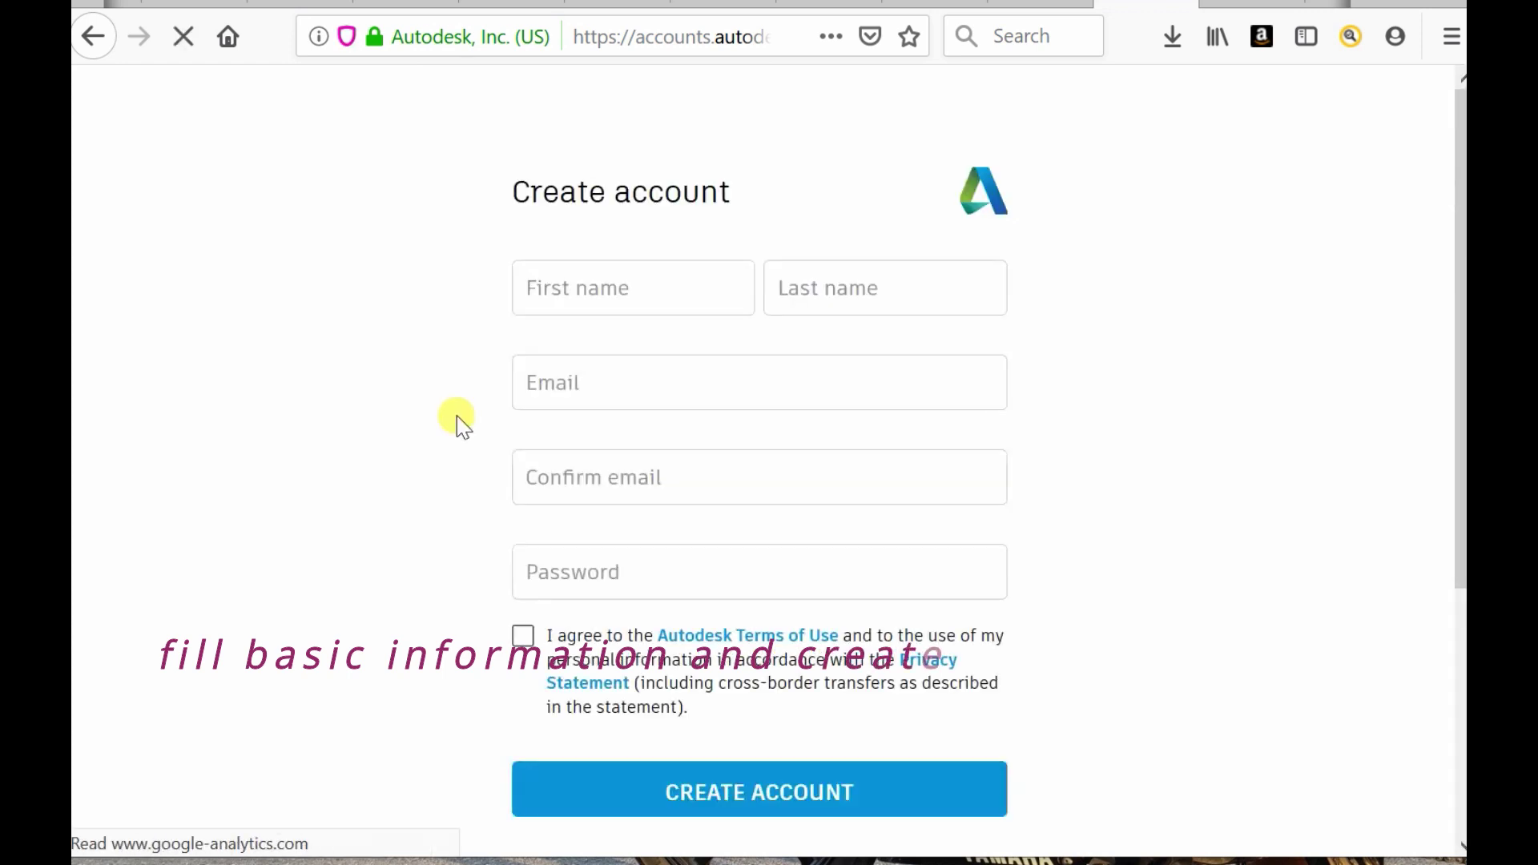
- Agree to the Terms of Use and enter the first and last name
{"action": "scroll", "coordinate": [445, 405], "scroll_direction": "down", "scroll_amount": 2}
{"action": "left_click", "coordinate": [524, 531]}
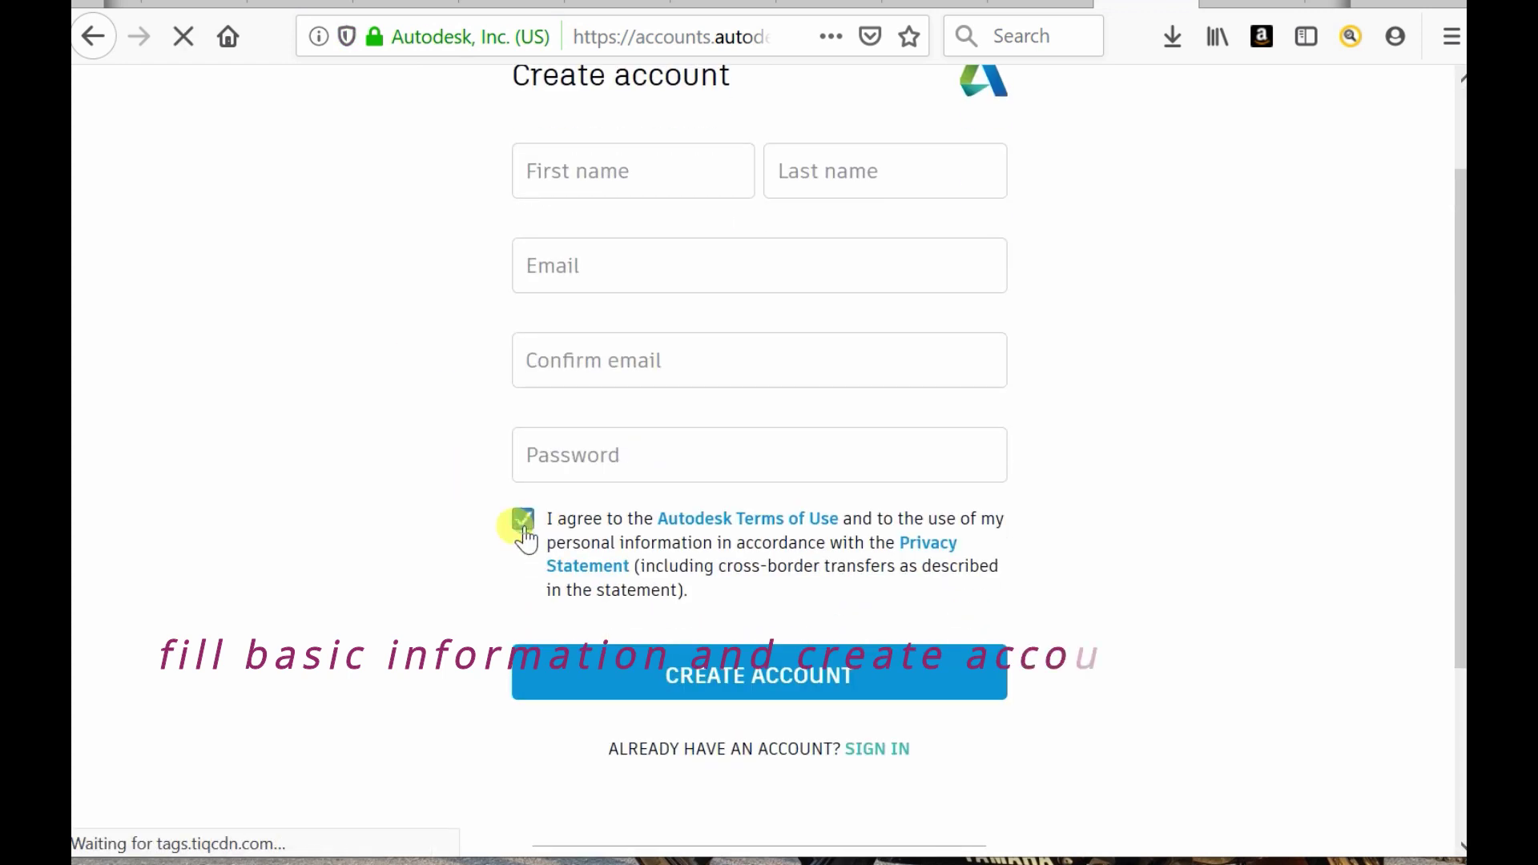
{"action": "scroll", "coordinate": [1074, 395], "scroll_direction": "up", "scroll_amount": 2}
{"action": "left_click", "coordinate": [699, 289]}
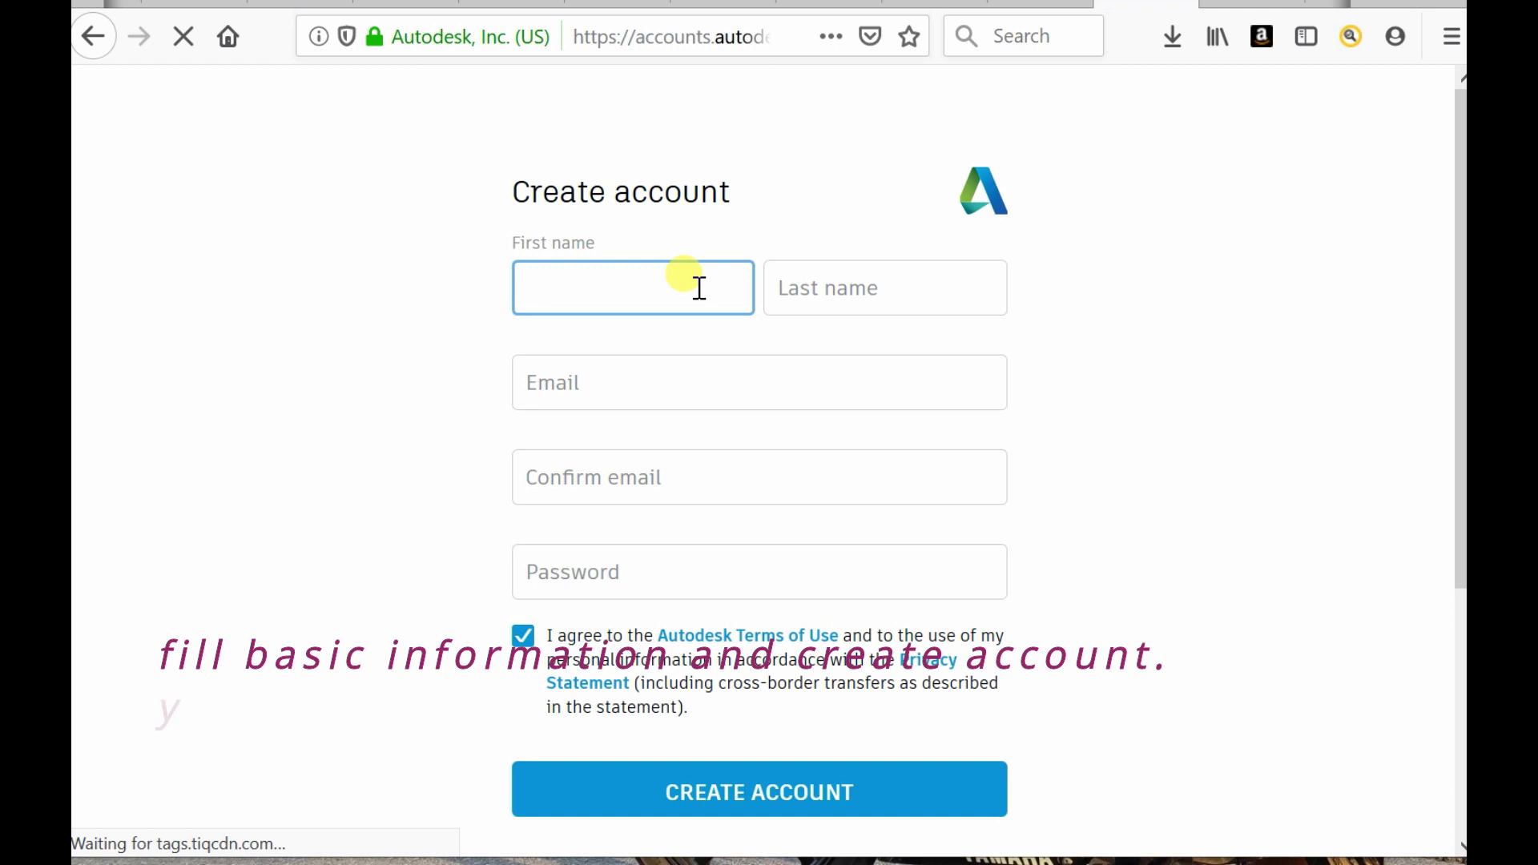
{"action": "type", "text": "first name"}
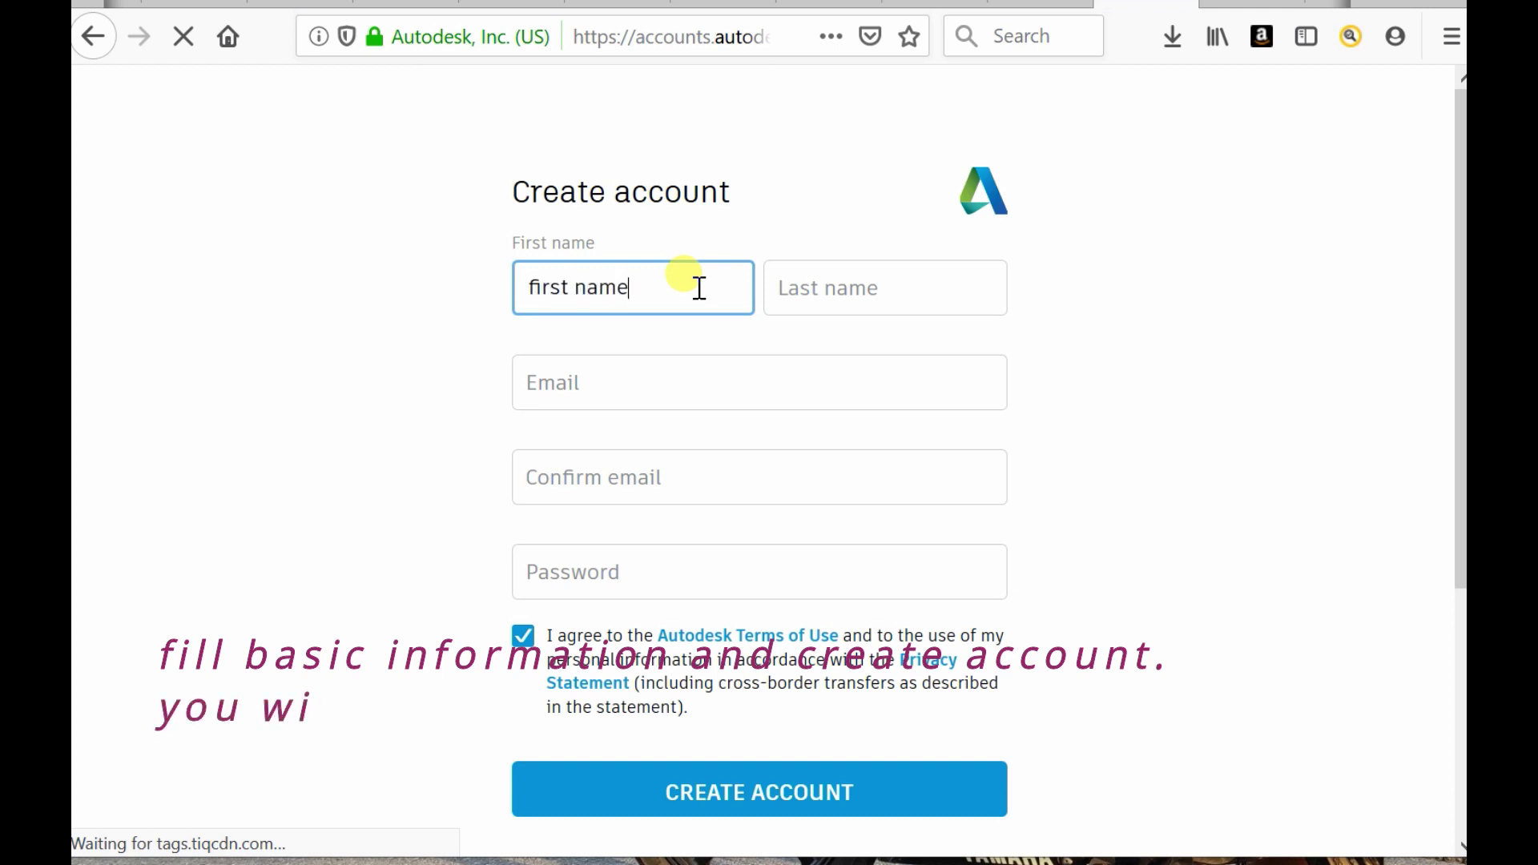
{"action": "key", "text": "Tab"}
{"action": "type", "text": "last name"}
{"action": "key", "text": "Tab"}
- Fill in the email address, its confirmation, and the account password
{"action": "type", "text": "ail"}
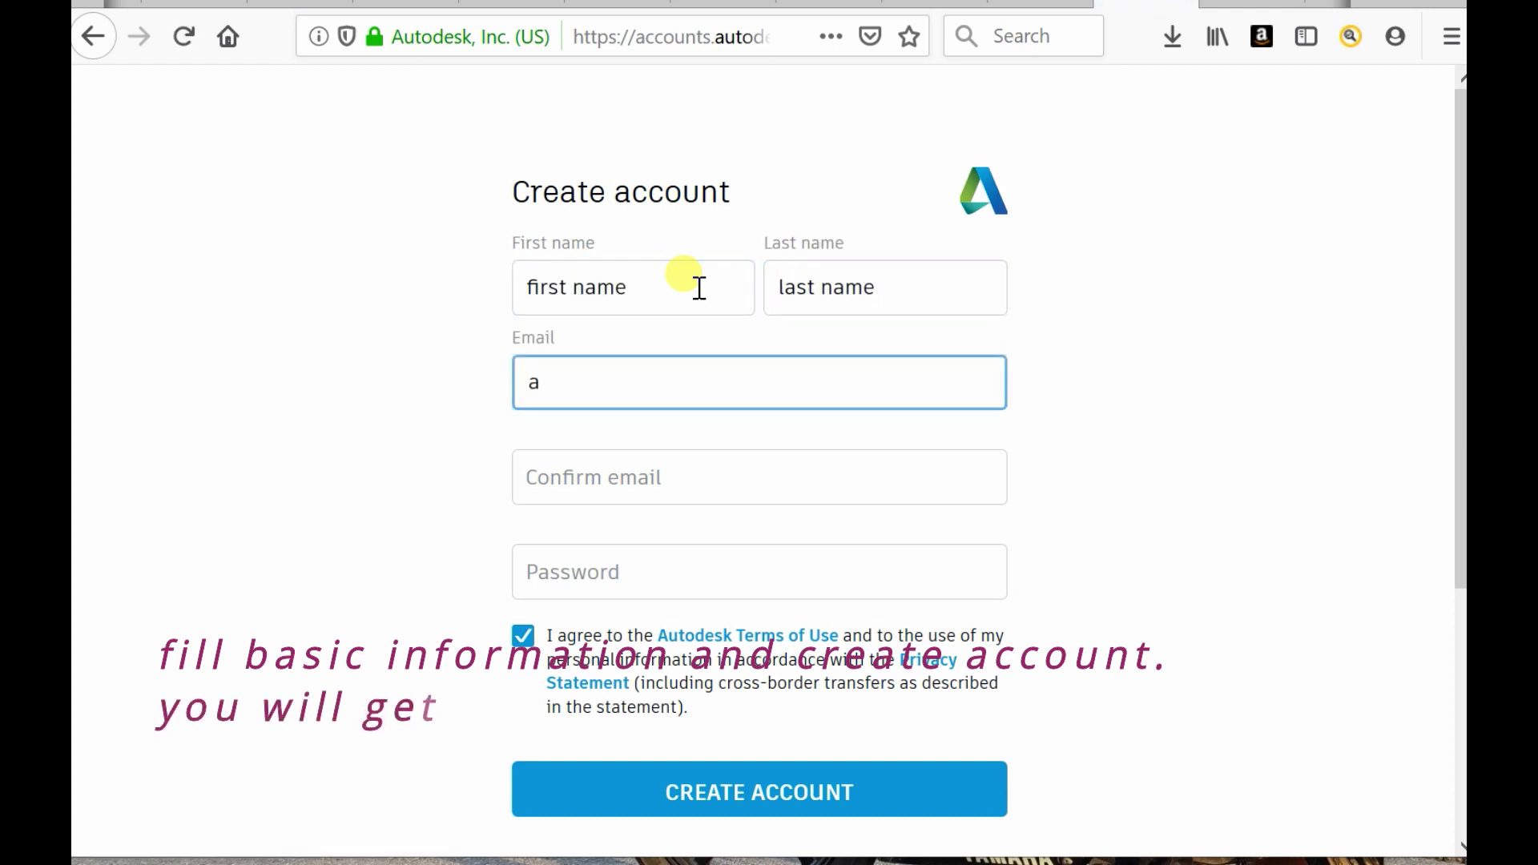
{"action": "type", "text": ".com"}
{"action": "key", "text": "Tab"}
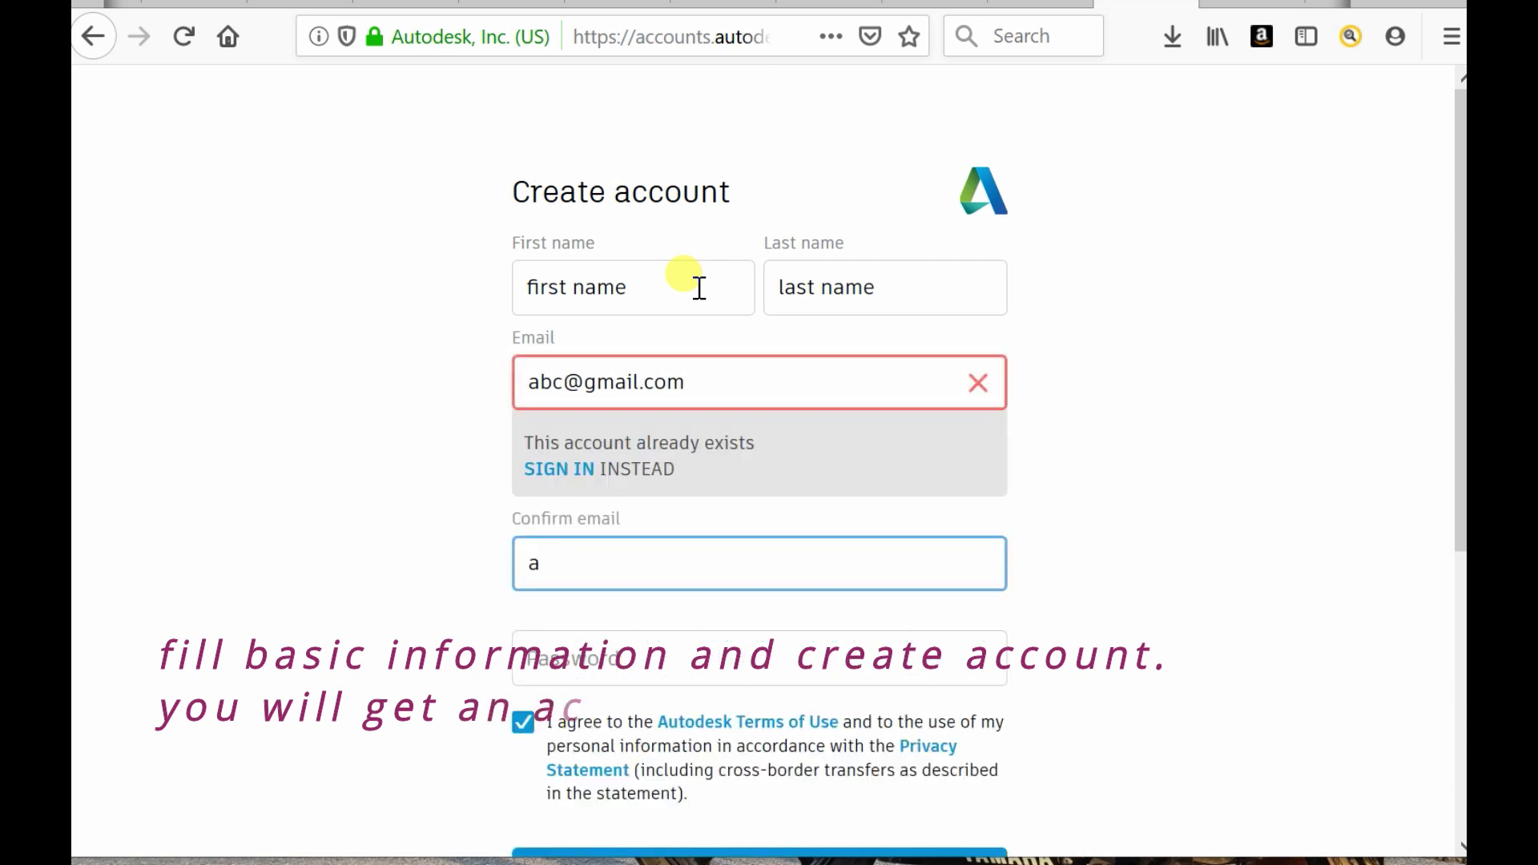
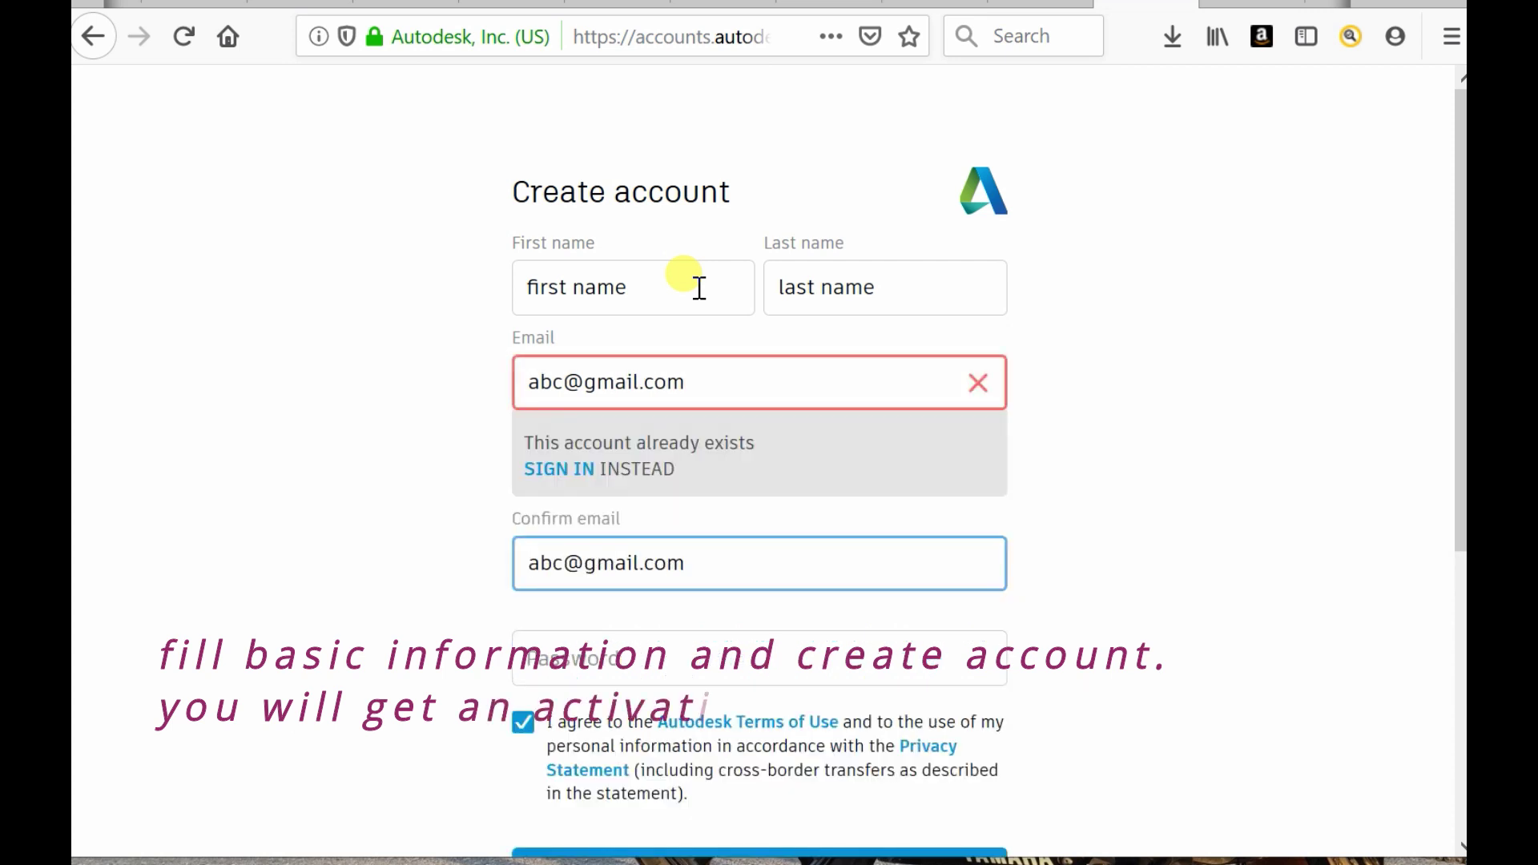
{"action": "key", "text": "Tab"}
{"action": "left_click", "coordinate": [1038, 591]}
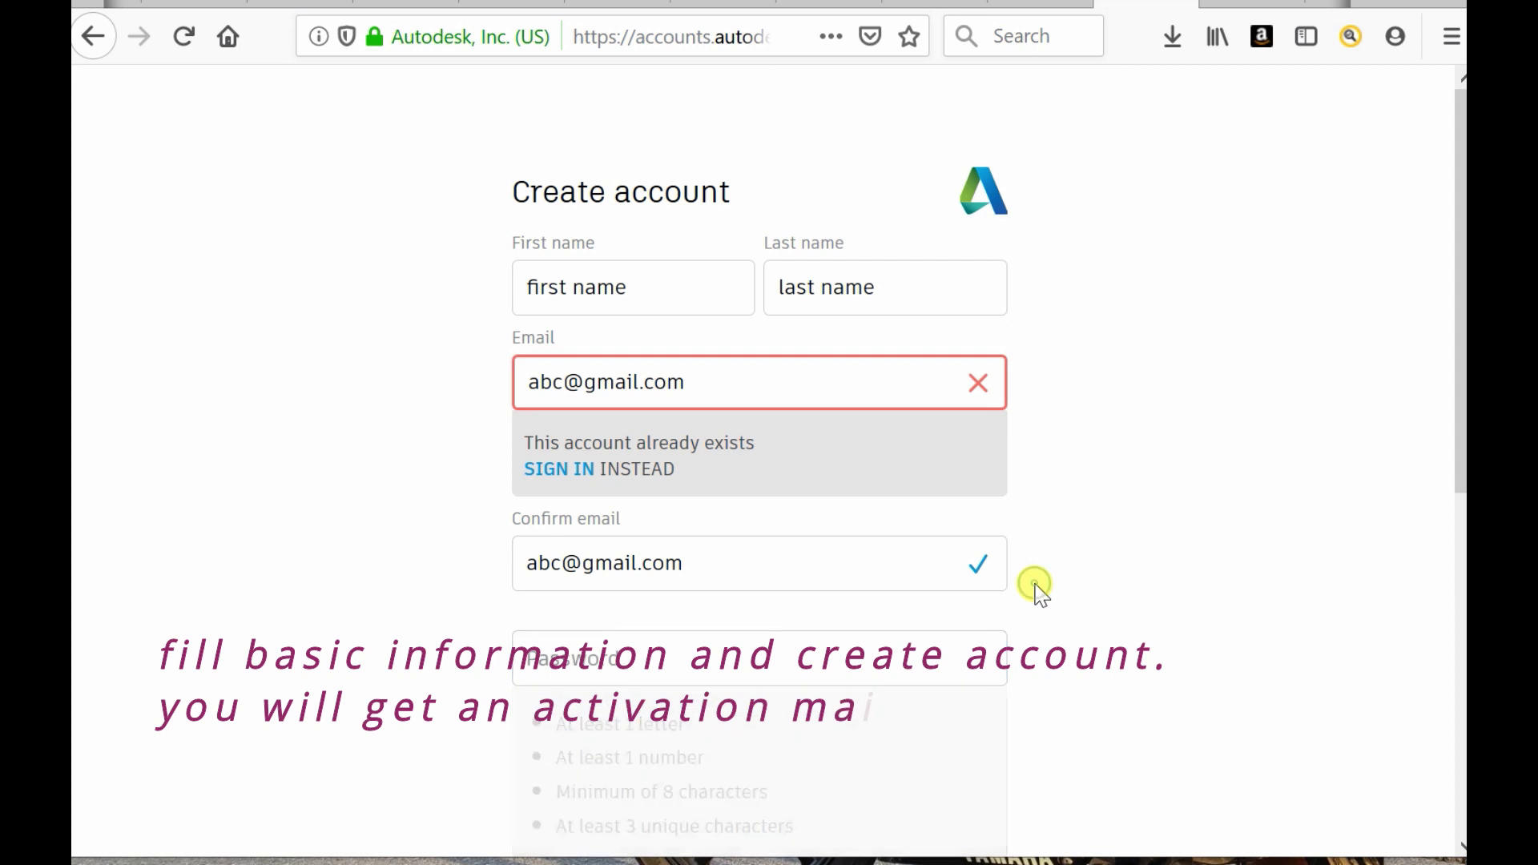
{"action": "left_click", "coordinate": [927, 672]}
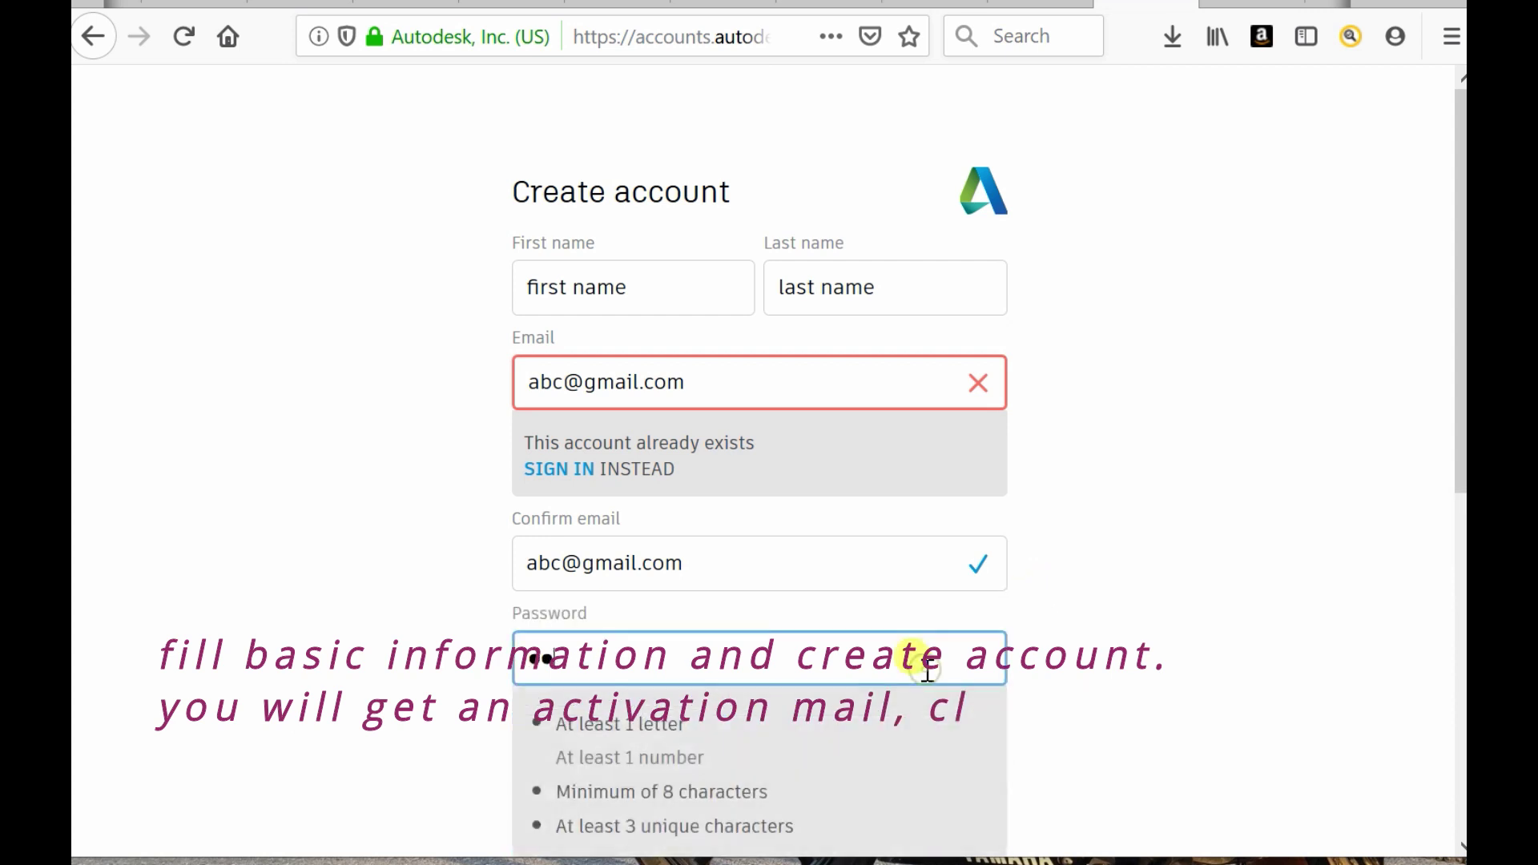
{"action": "key", "text": "Return"}
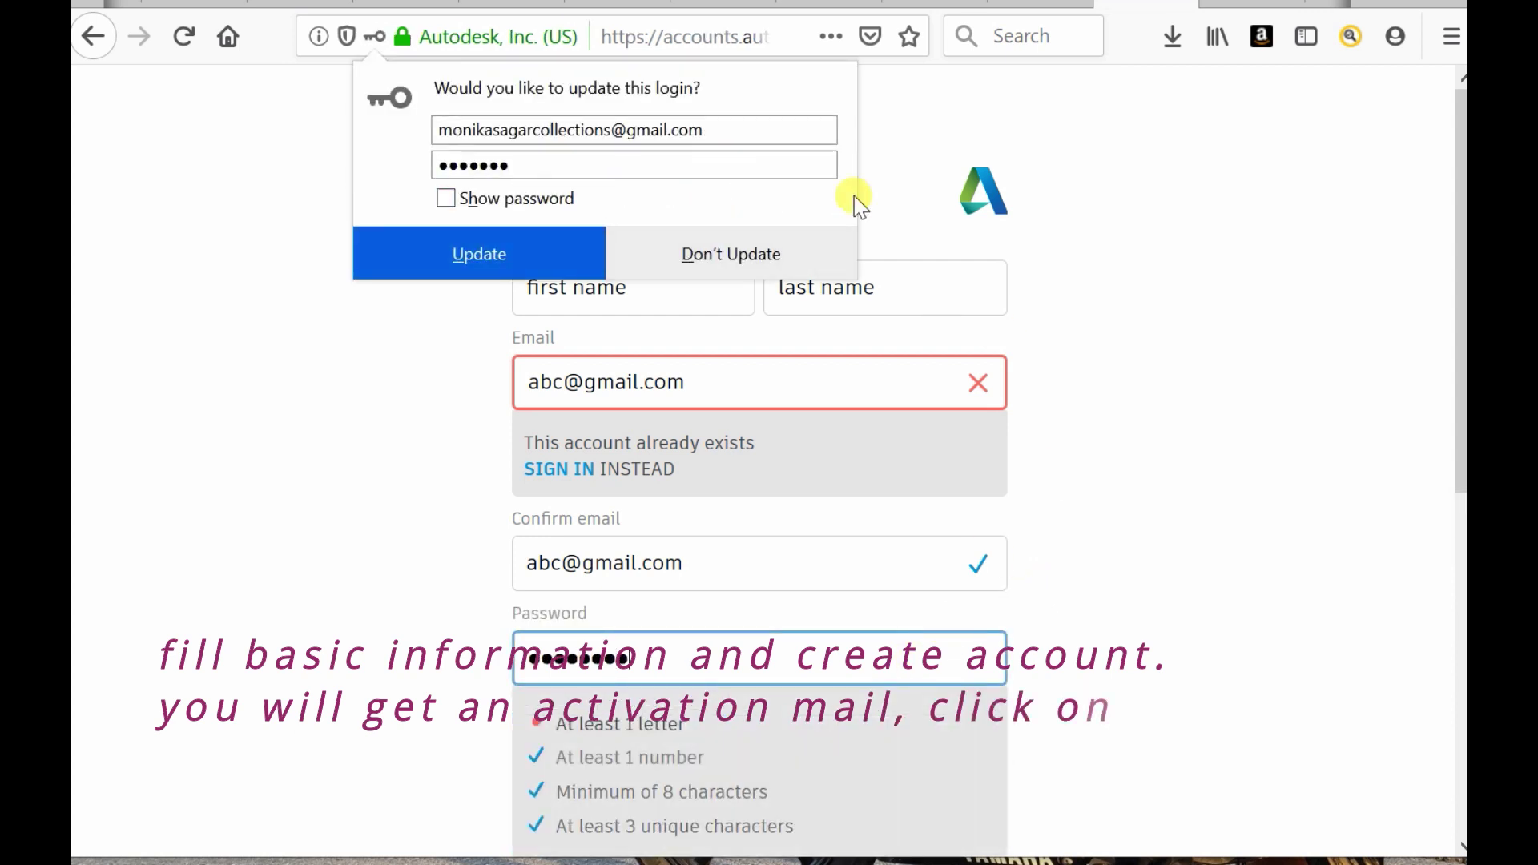
- Dismiss the save-login prompt and clear the email and password fields after the account-exists error
{"action": "left_click", "coordinate": [913, 176]}
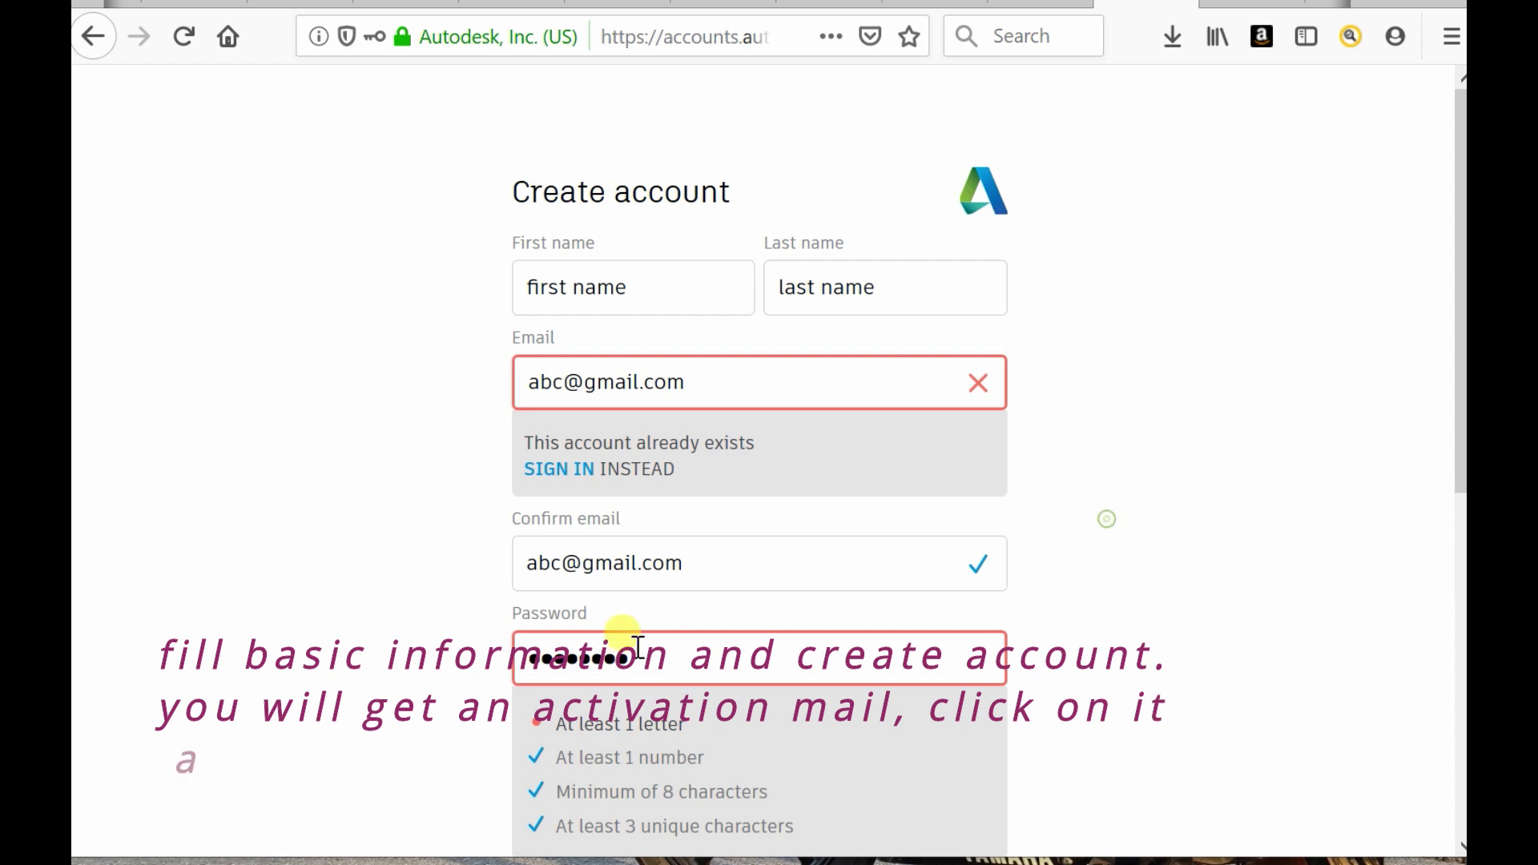
{"action": "type", "text": "a"}
{"action": "scroll", "coordinate": [1081, 513], "scroll_direction": "down", "scroll_amount": 2}
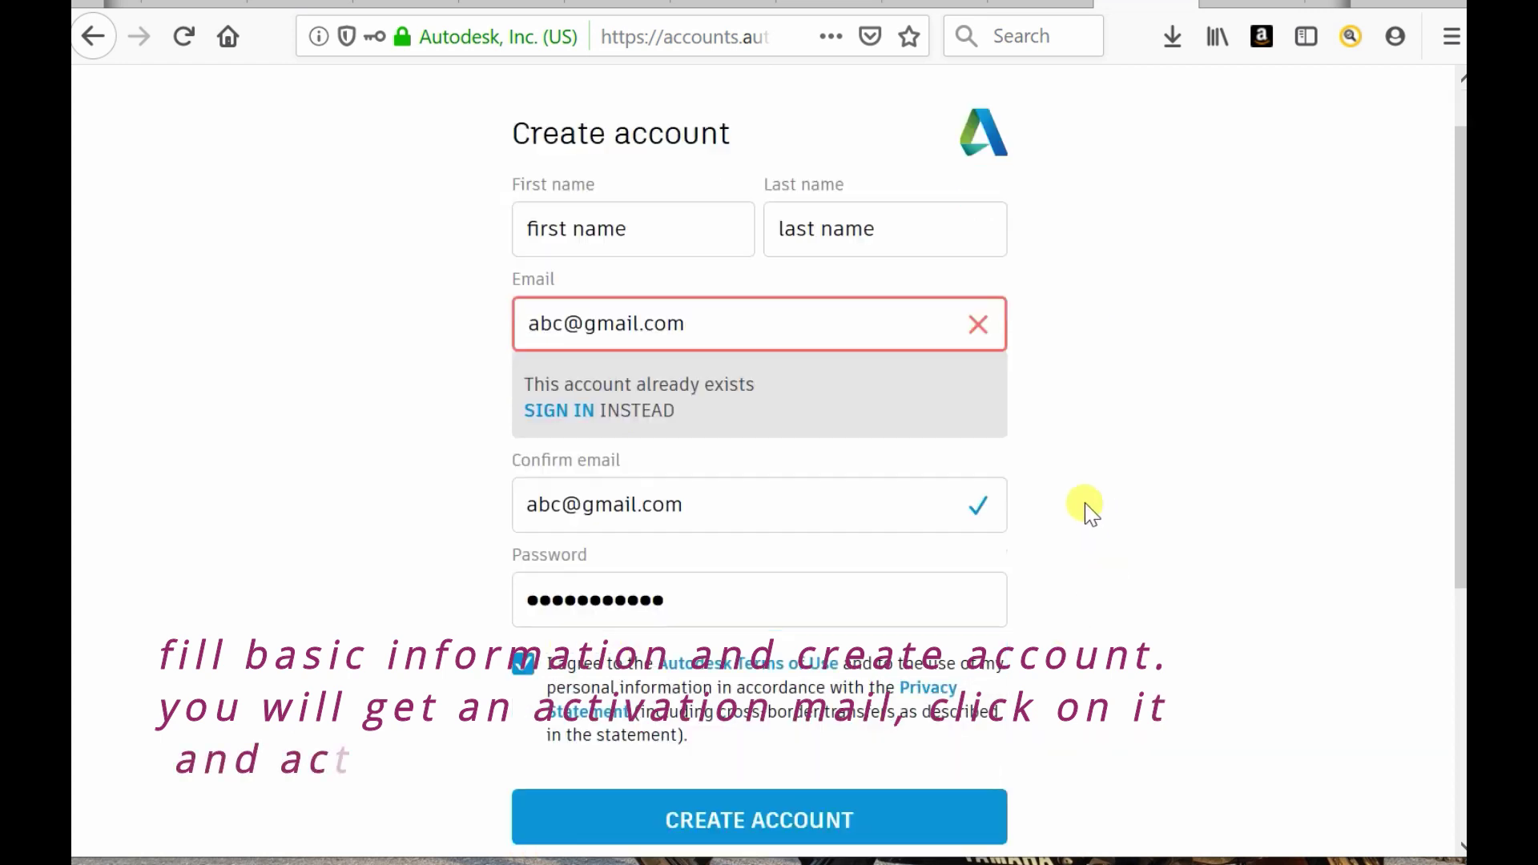
{"action": "left_click_drag", "start_coordinate": [721, 542], "coordinate": [358, 559]}
{"action": "key", "text": "BackSpace"}
{"action": "scroll", "coordinate": [384, 174], "scroll_direction": "up", "scroll_amount": 2}
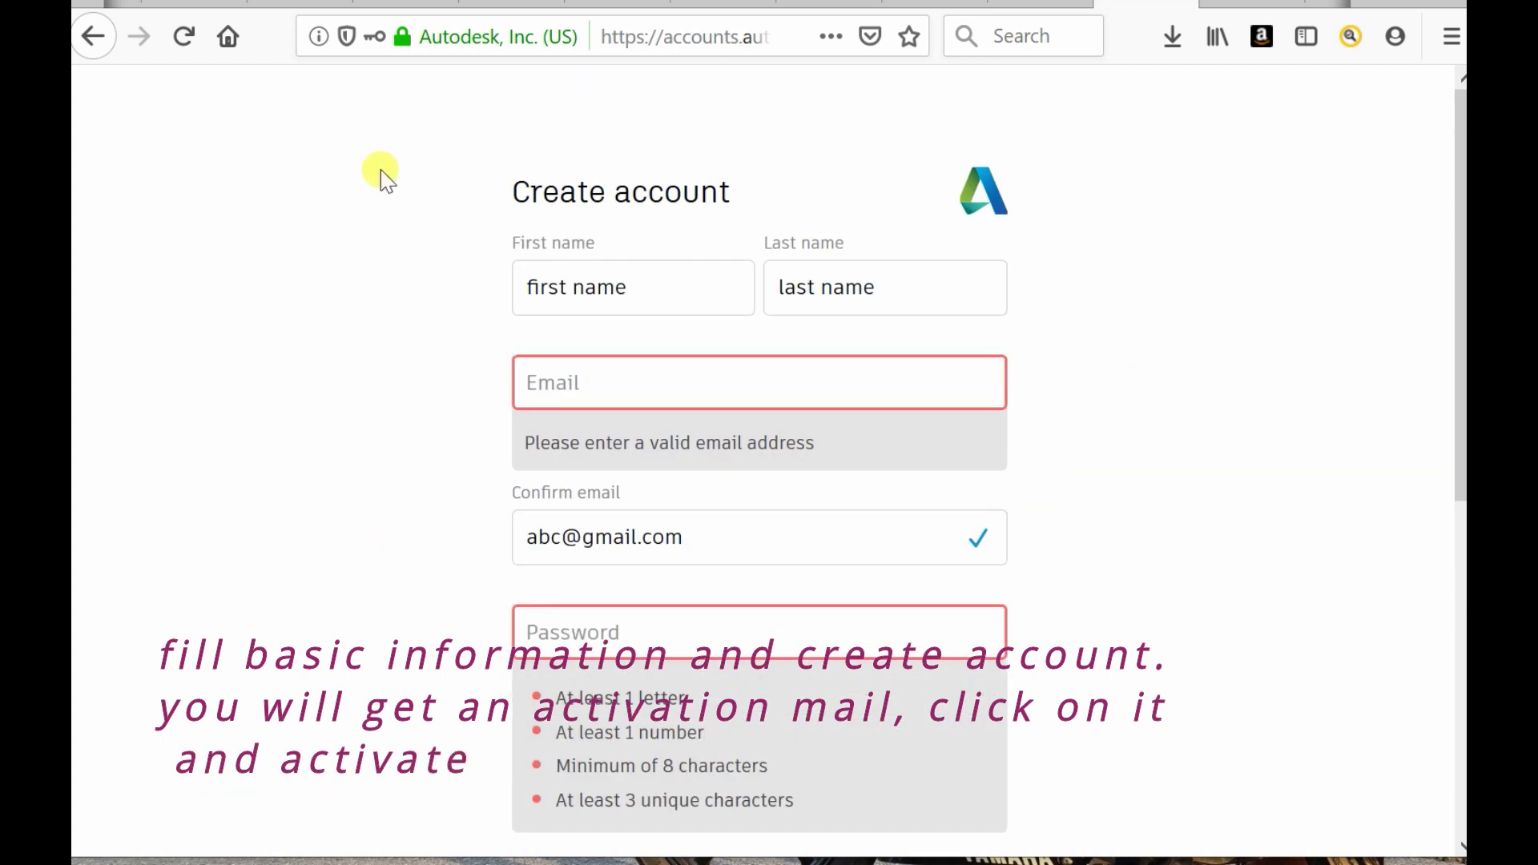
{"action": "scroll", "coordinate": [412, 254], "scroll_direction": "down", "scroll_amount": 6}
- Sign in with the existing Autodesk account using the autofilled email and saved password
{"action": "left_click", "coordinate": [878, 507]}
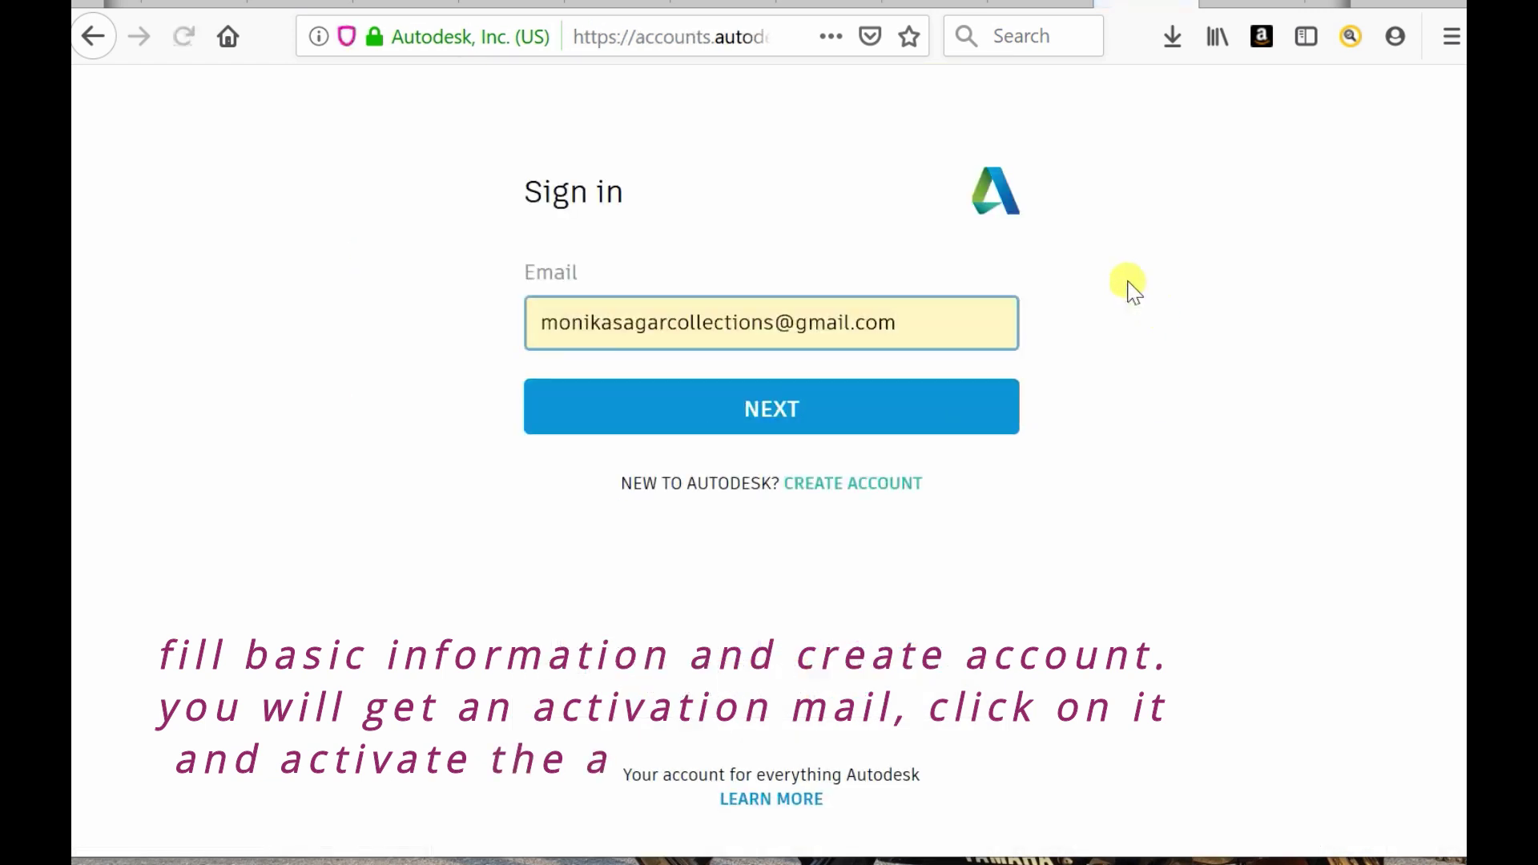
{"action": "left_click", "coordinate": [782, 408]}
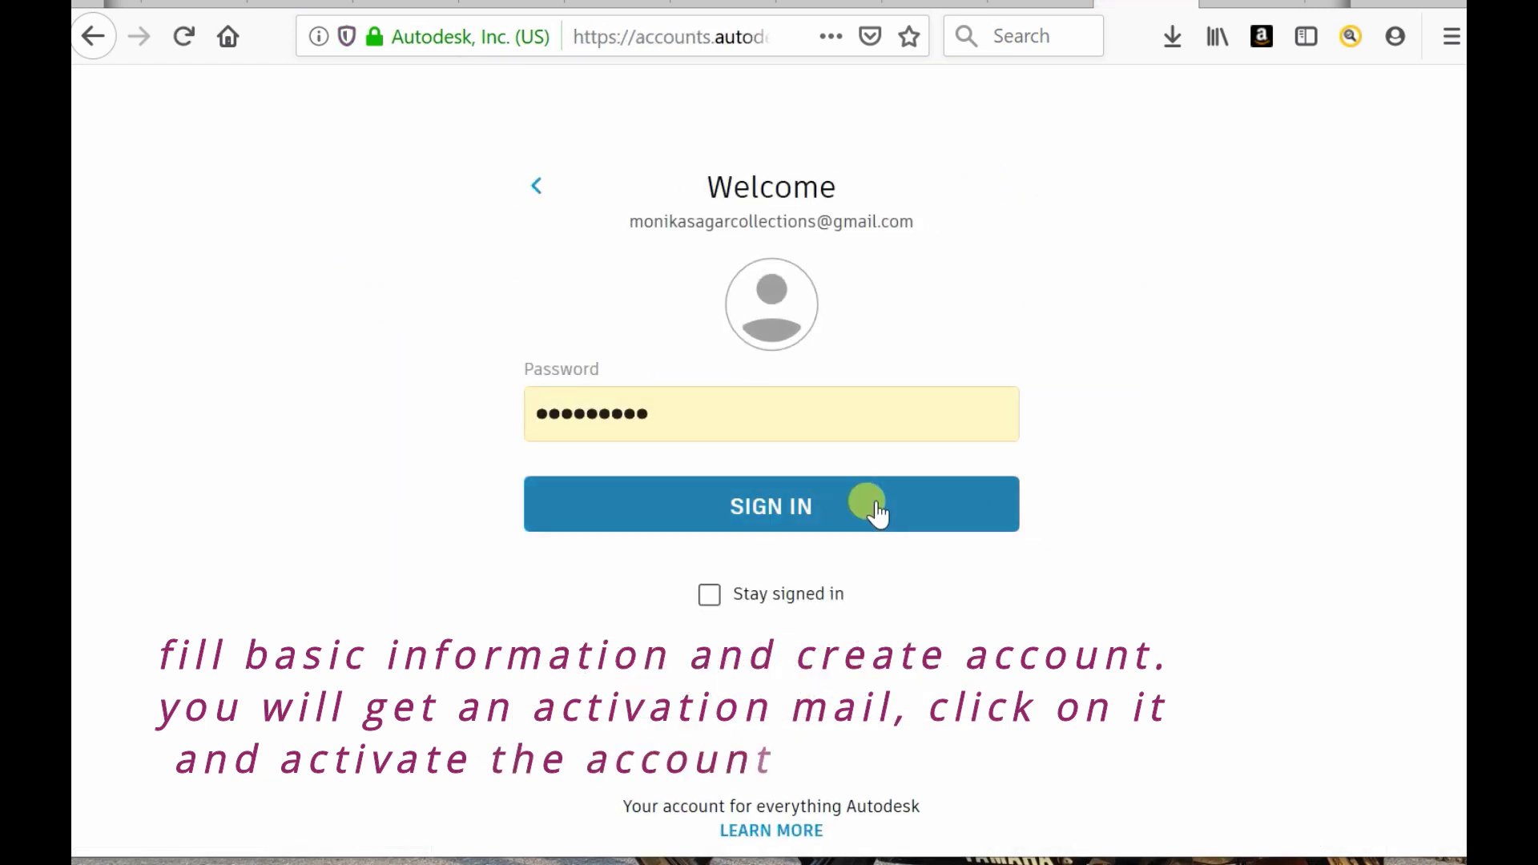
{"action": "left_click", "coordinate": [876, 508]}
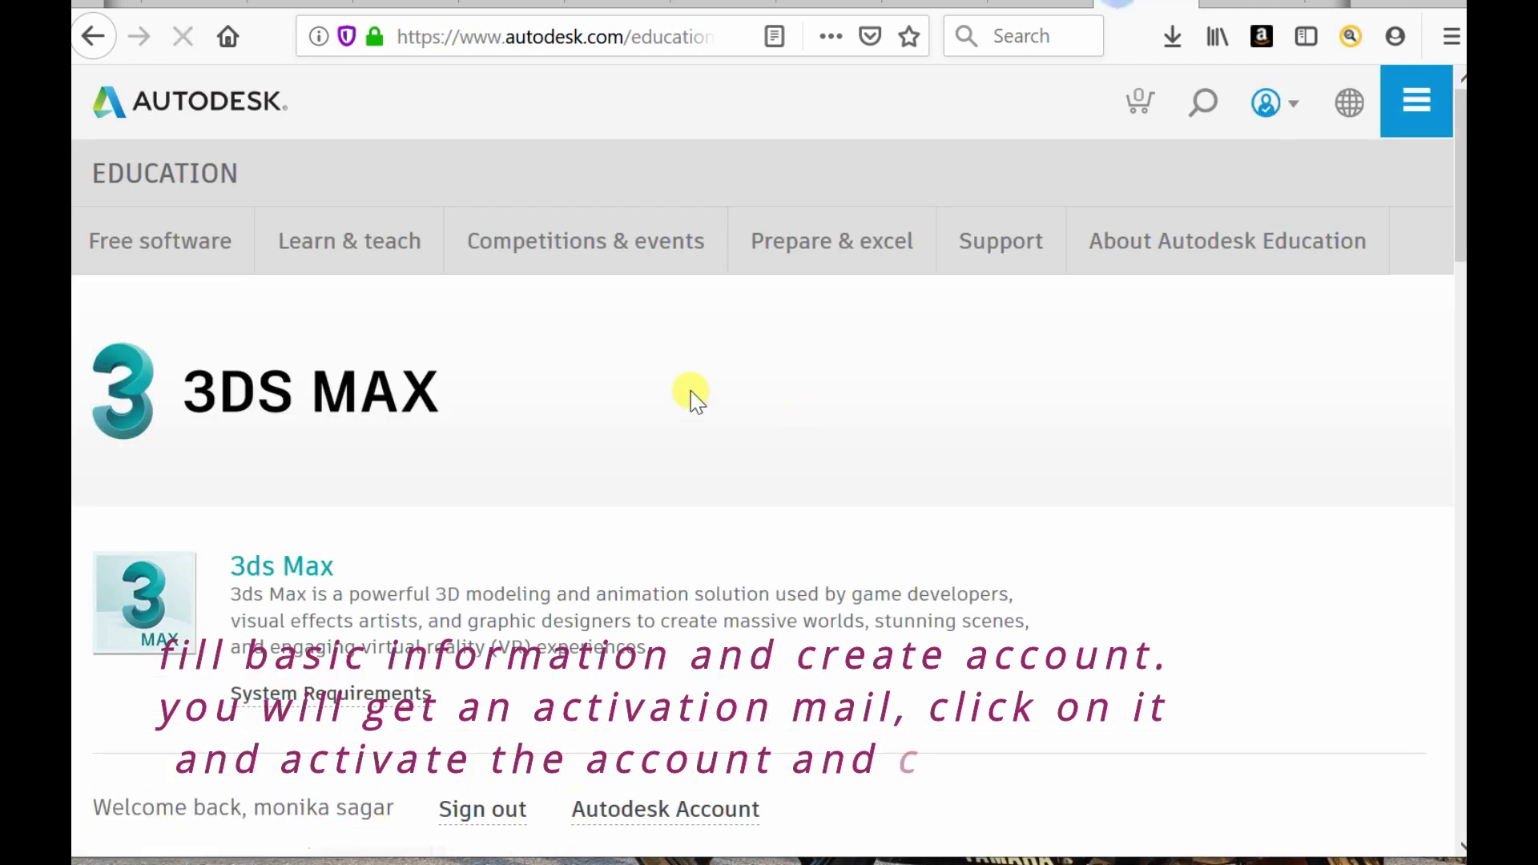
- View the account settings and preferences, then return to the 3ds Max download page
{"action": "left_click", "coordinate": [1281, 98]}
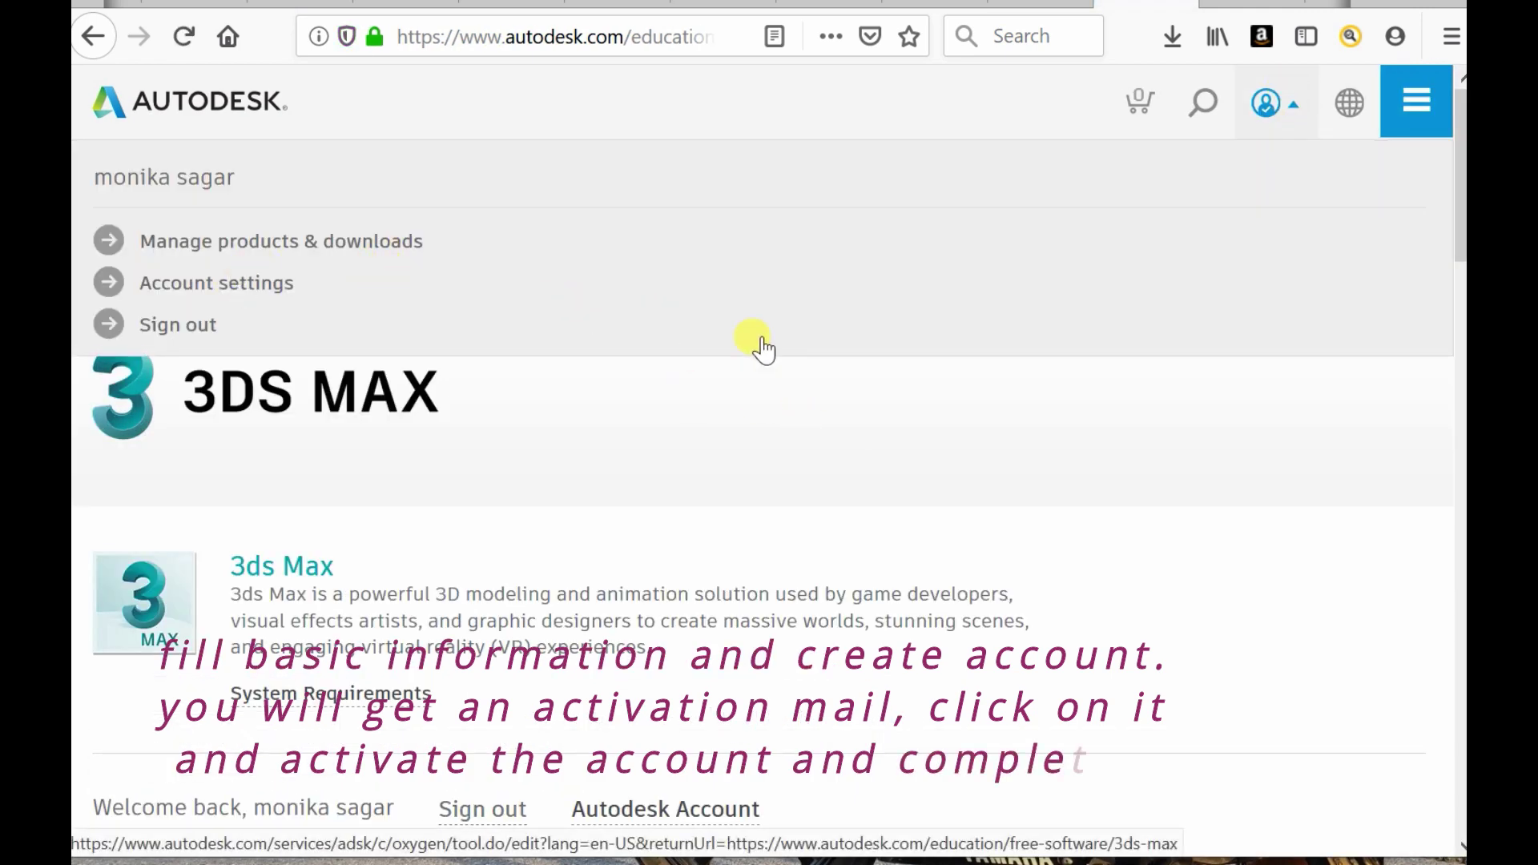
{"action": "left_click", "coordinate": [213, 286]}
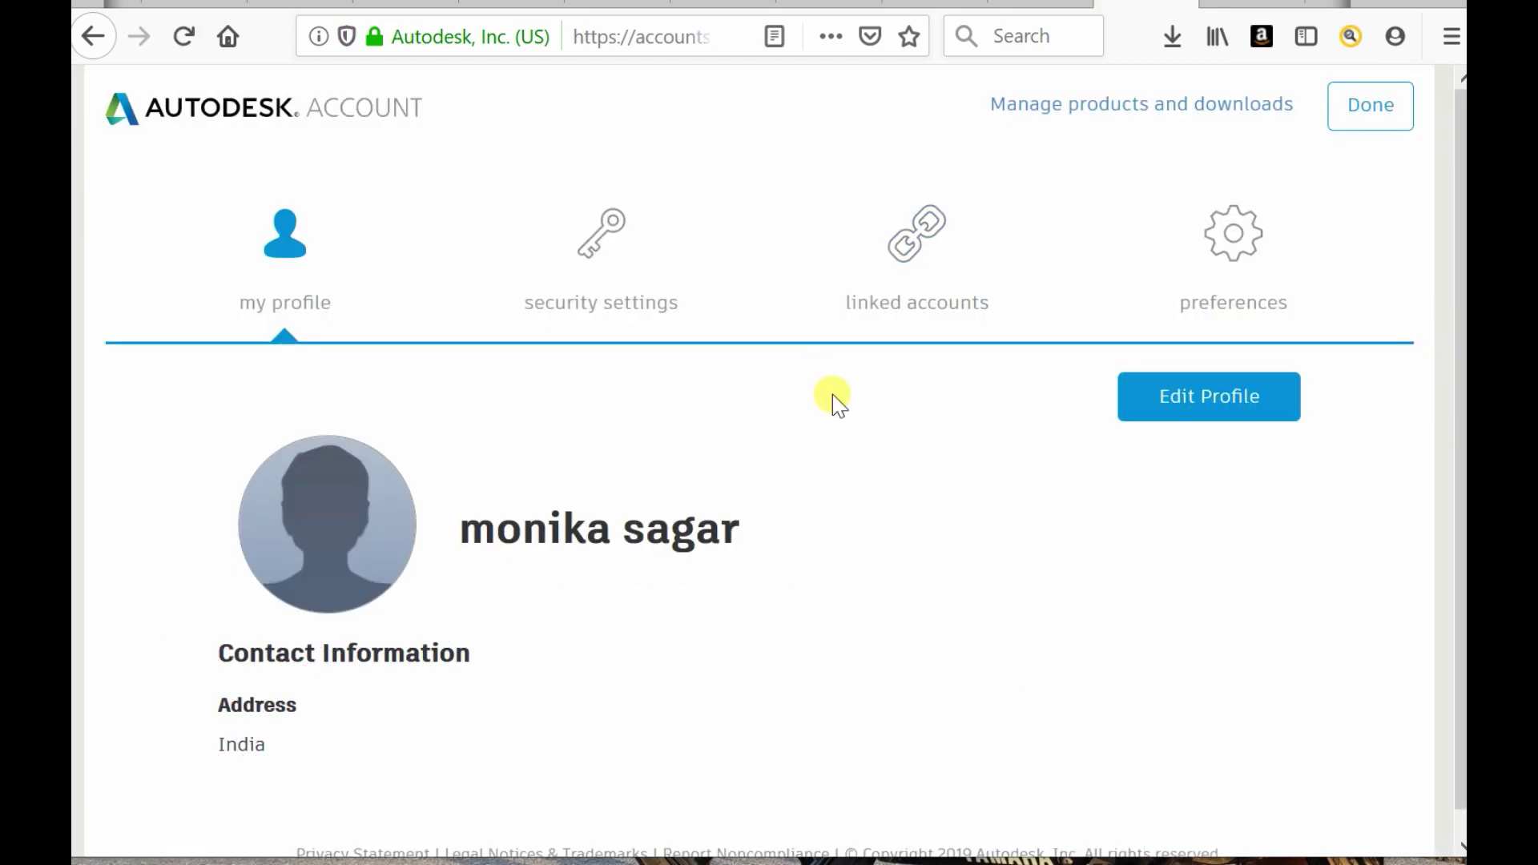
{"action": "left_click", "coordinate": [861, 301]}
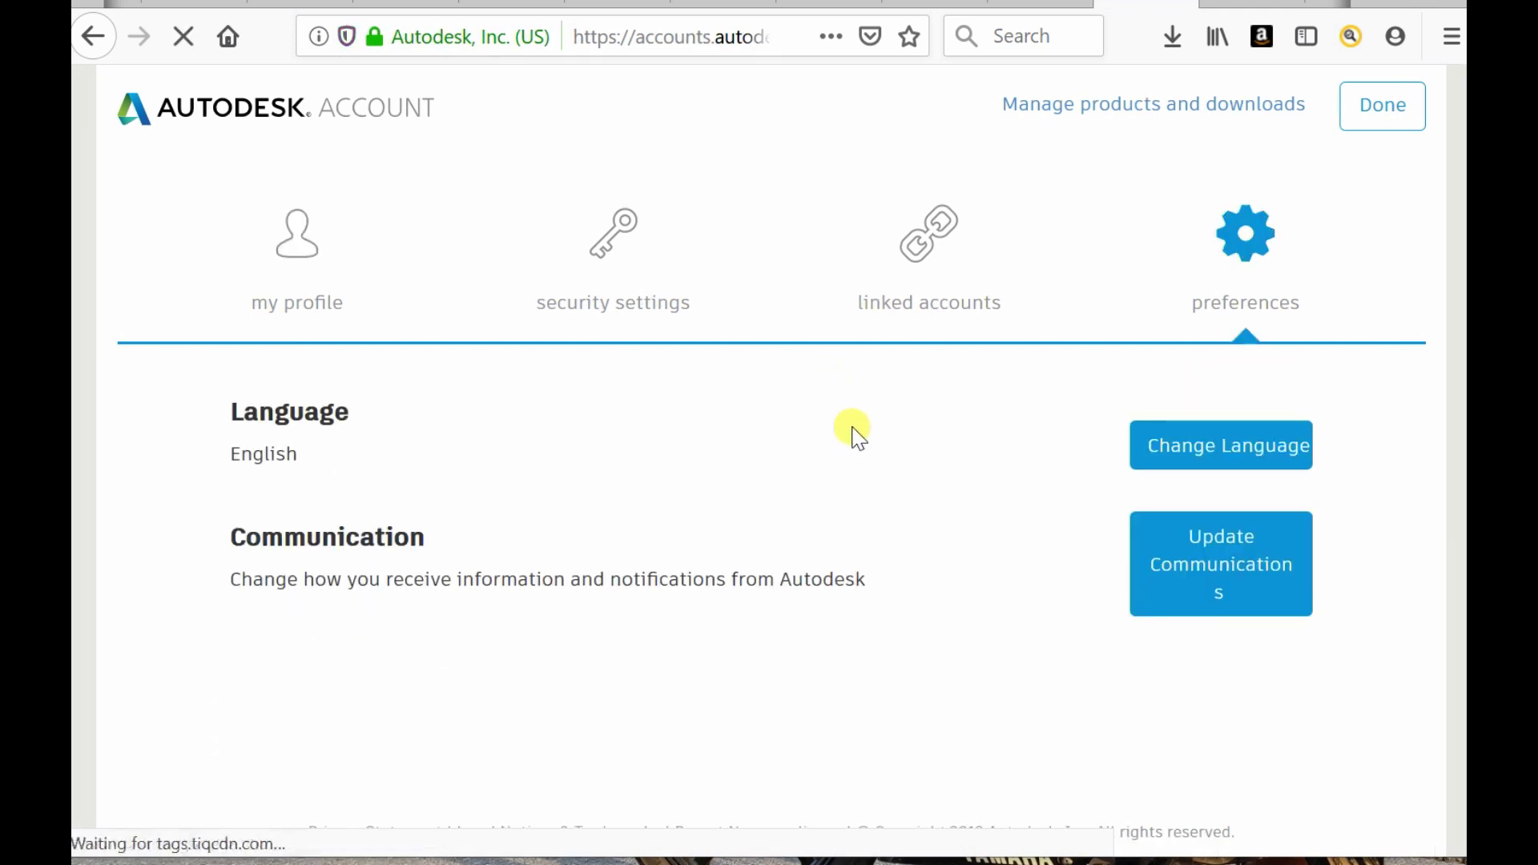
{"action": "left_click", "coordinate": [1109, 120]}
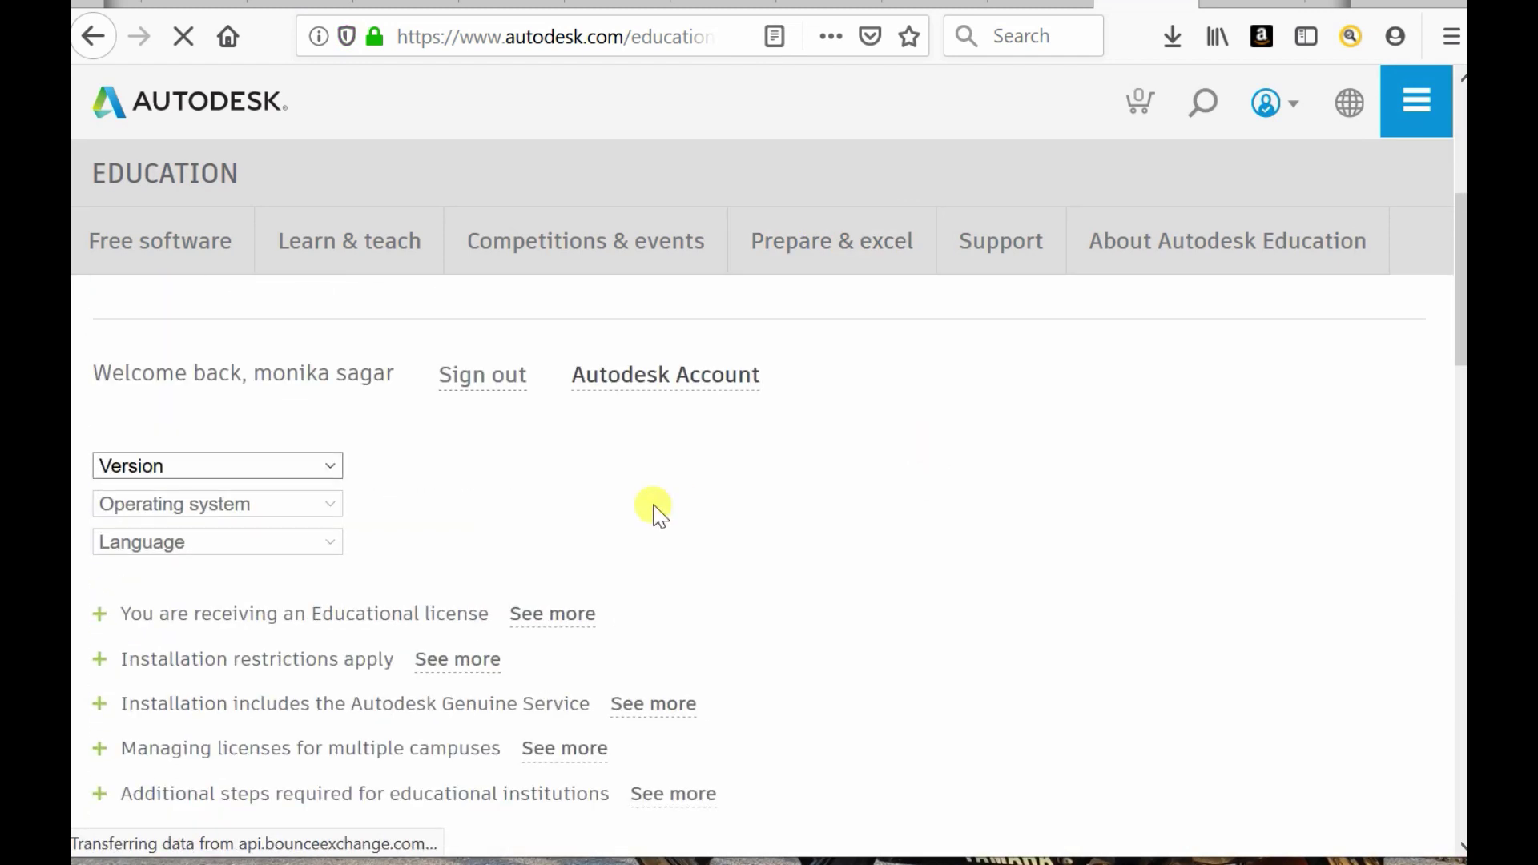
- Choose version 3ds Max 2020, Windows 64-bit and English for the download
{"action": "left_click", "coordinate": [331, 466]}
{"action": "left_click", "coordinate": [211, 639]}
{"action": "left_click", "coordinate": [326, 505]}
{"action": "left_click", "coordinate": [213, 573]}
{"action": "left_click", "coordinate": [329, 542]}
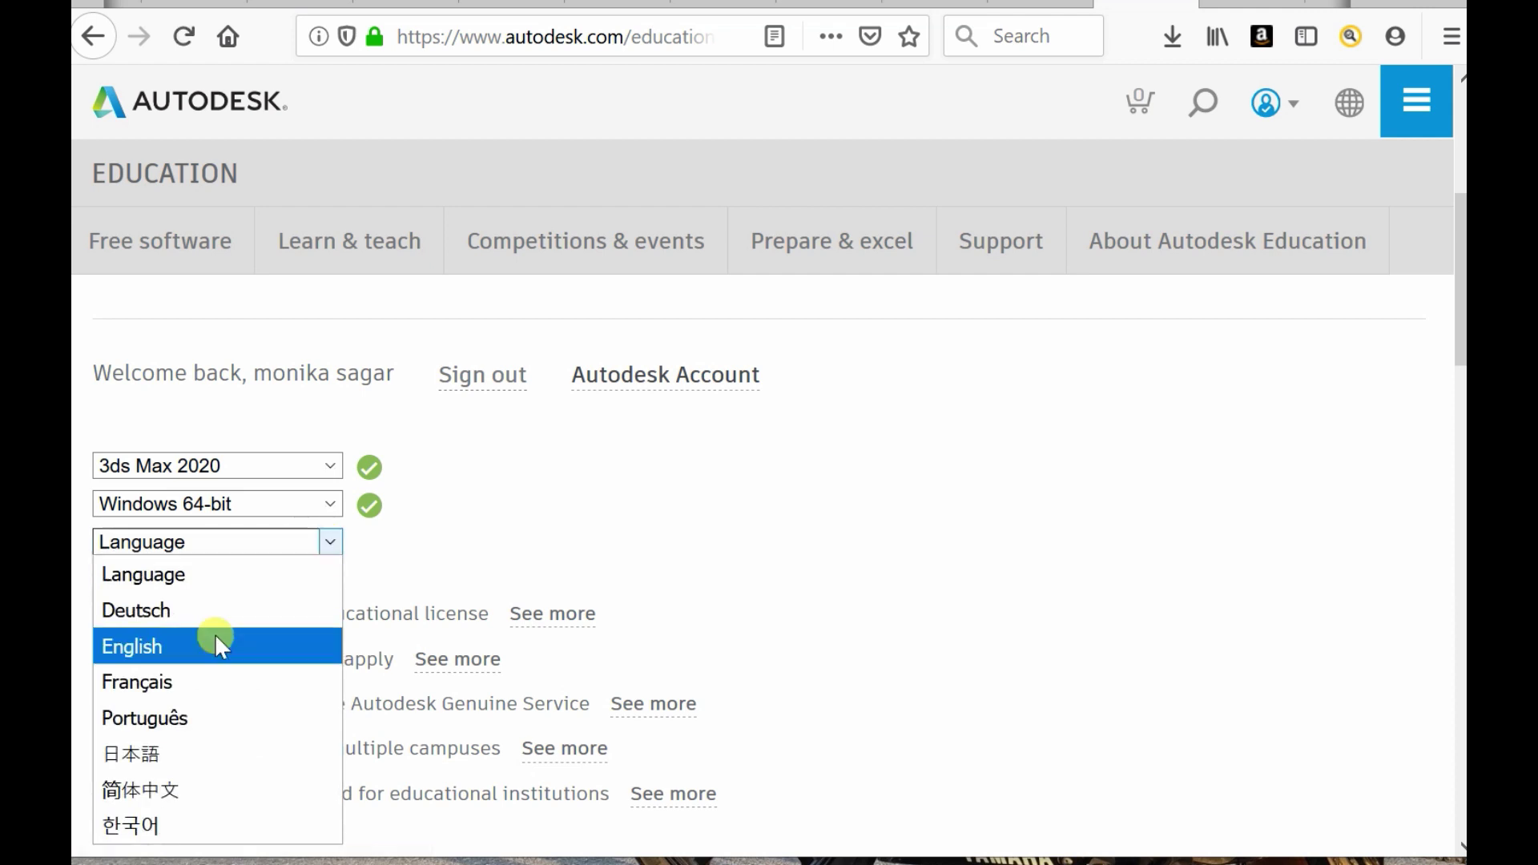
{"action": "left_click", "coordinate": [216, 639]}
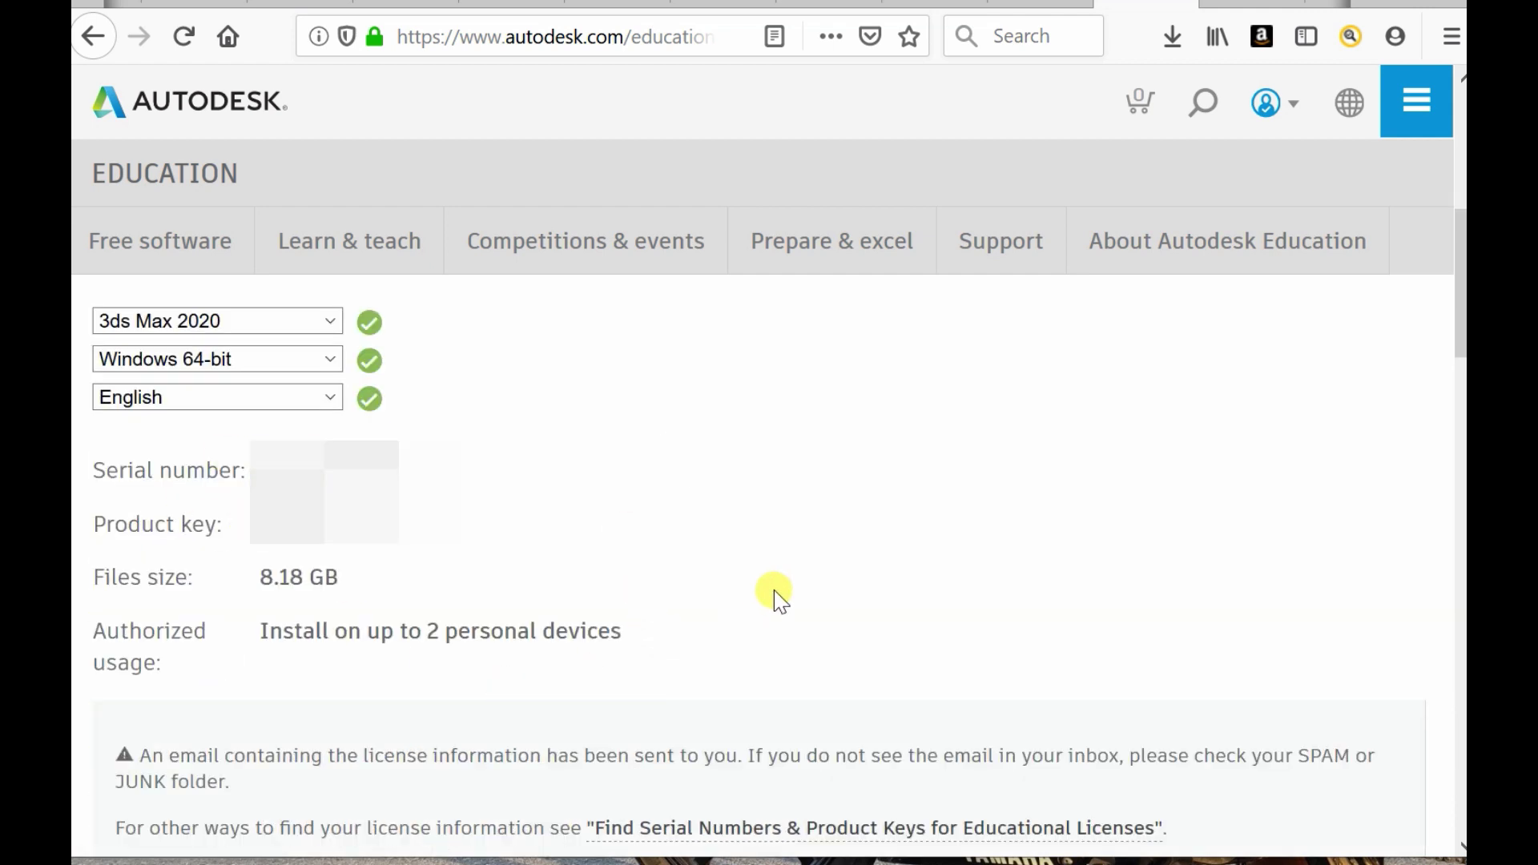
{"action": "scroll", "coordinate": [714, 585], "scroll_direction": "down", "scroll_amount": 10}
- Start installing 3ds Max 2020, accept the licence agreement, and close the dialog
{"action": "left_click", "coordinate": [384, 393]}
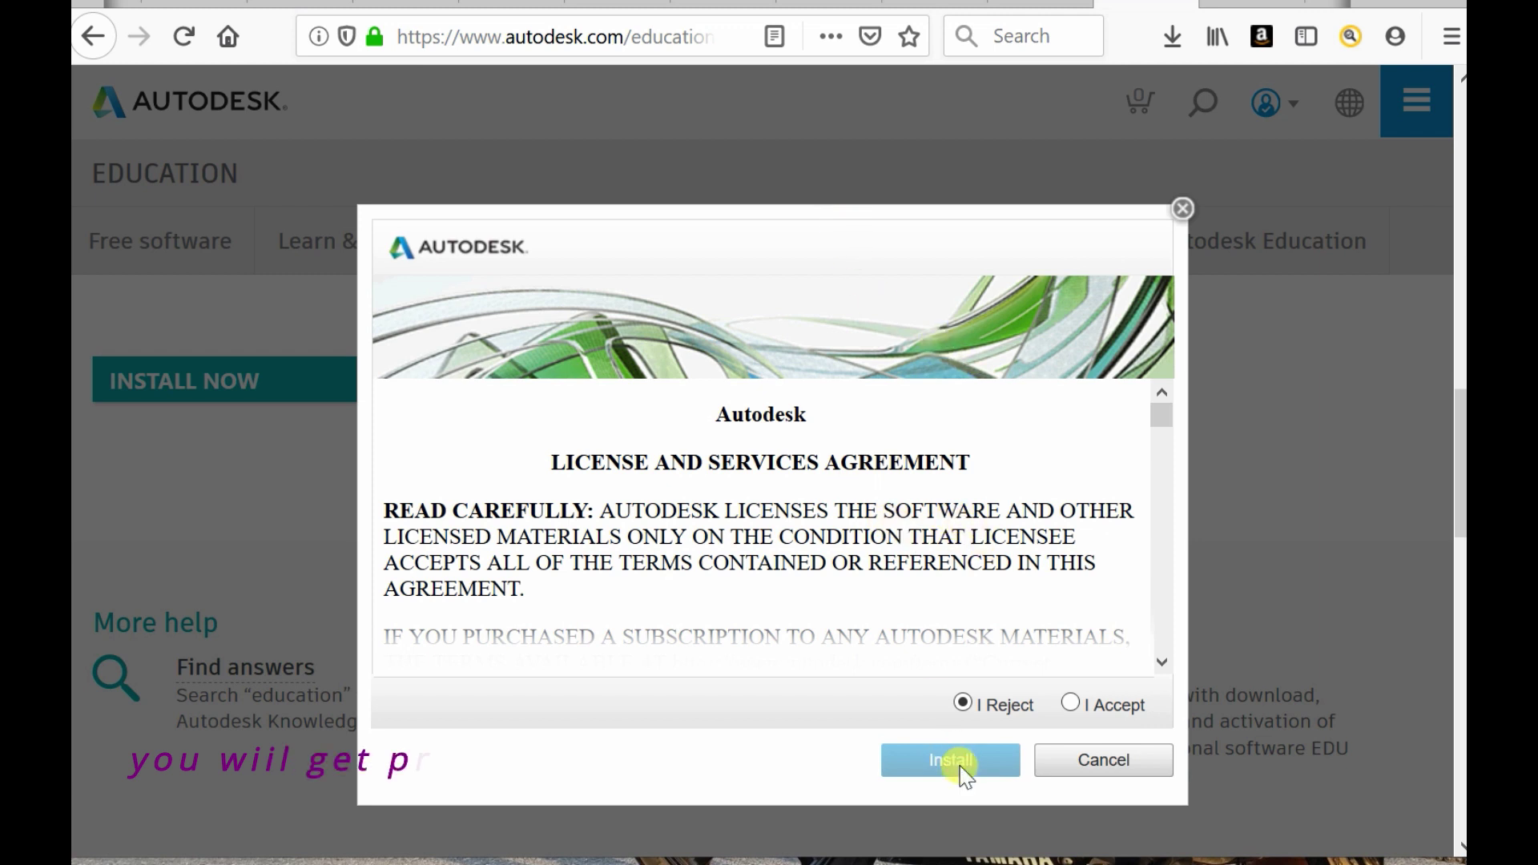
{"action": "left_click", "coordinate": [1071, 703]}
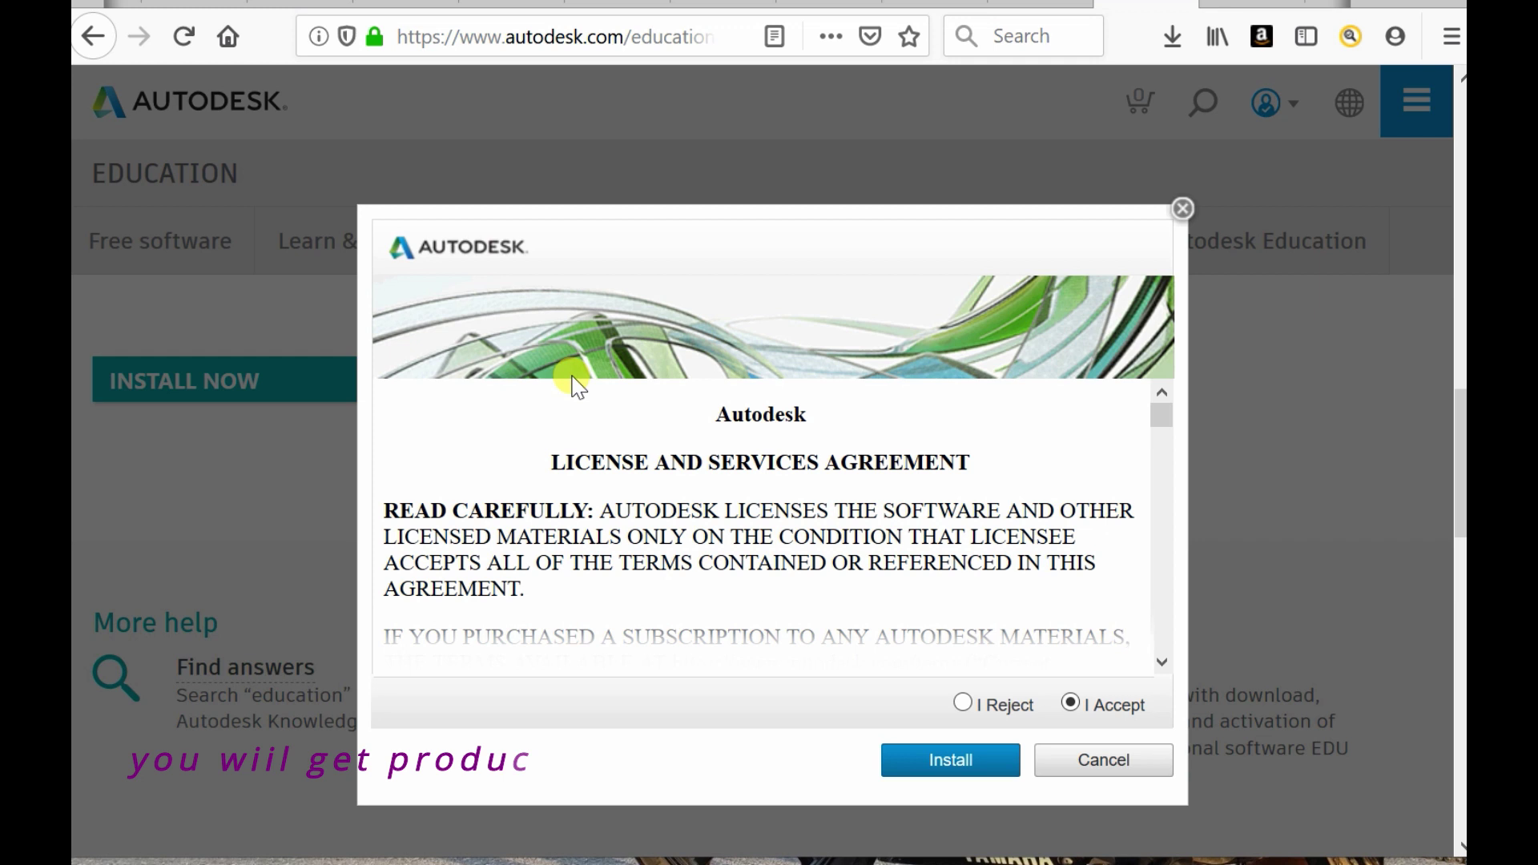
{"action": "scroll", "coordinate": [617, 406], "scroll_direction": "down", "scroll_amount": 3}
{"action": "scroll", "coordinate": [662, 447], "scroll_direction": "down", "scroll_amount": 3}
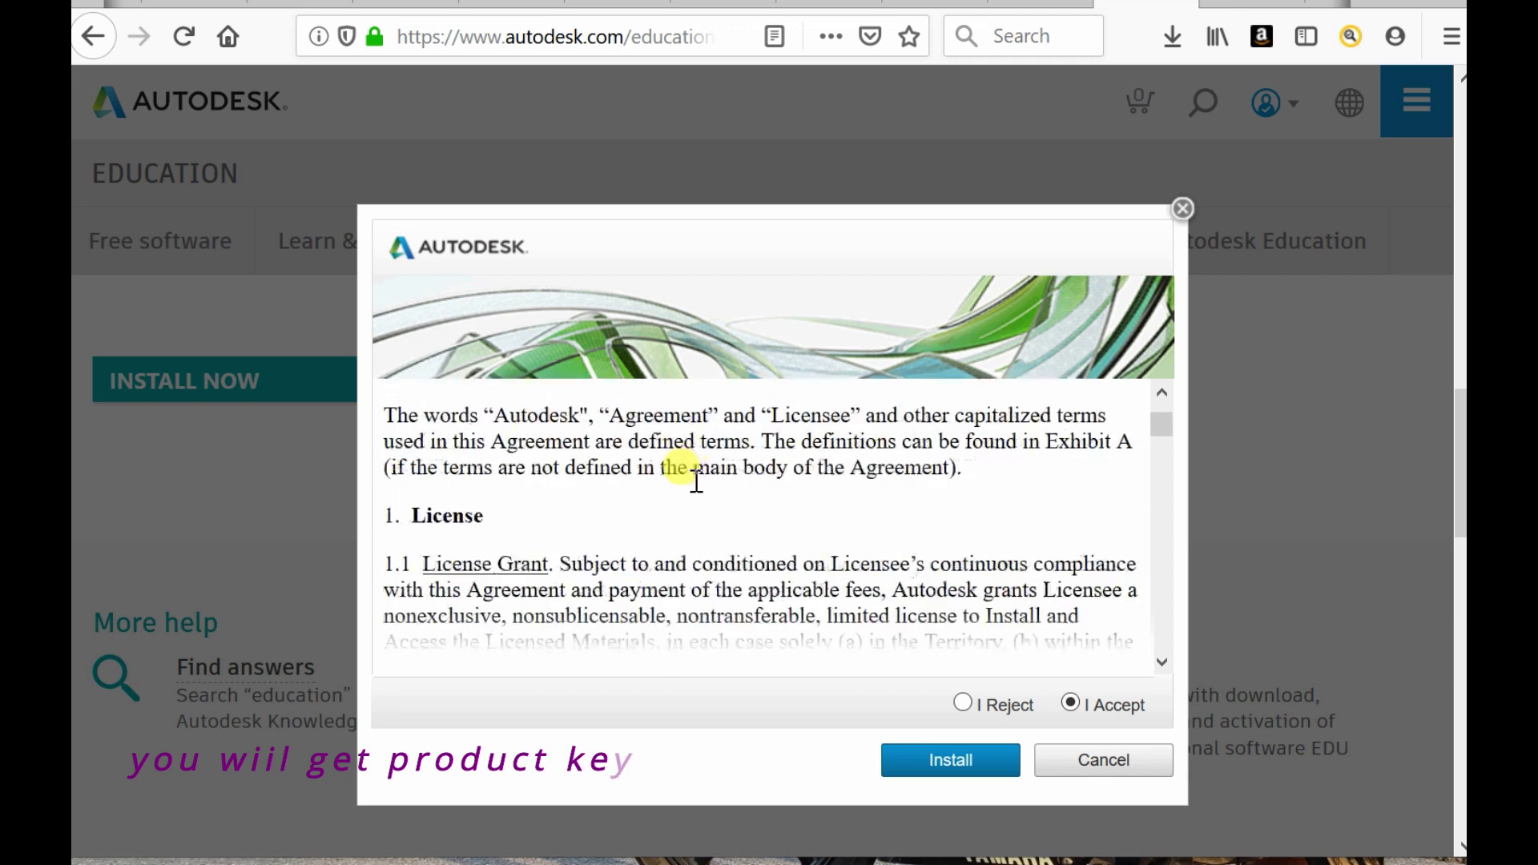
{"action": "scroll", "coordinate": [696, 480], "scroll_direction": "down", "scroll_amount": 5}
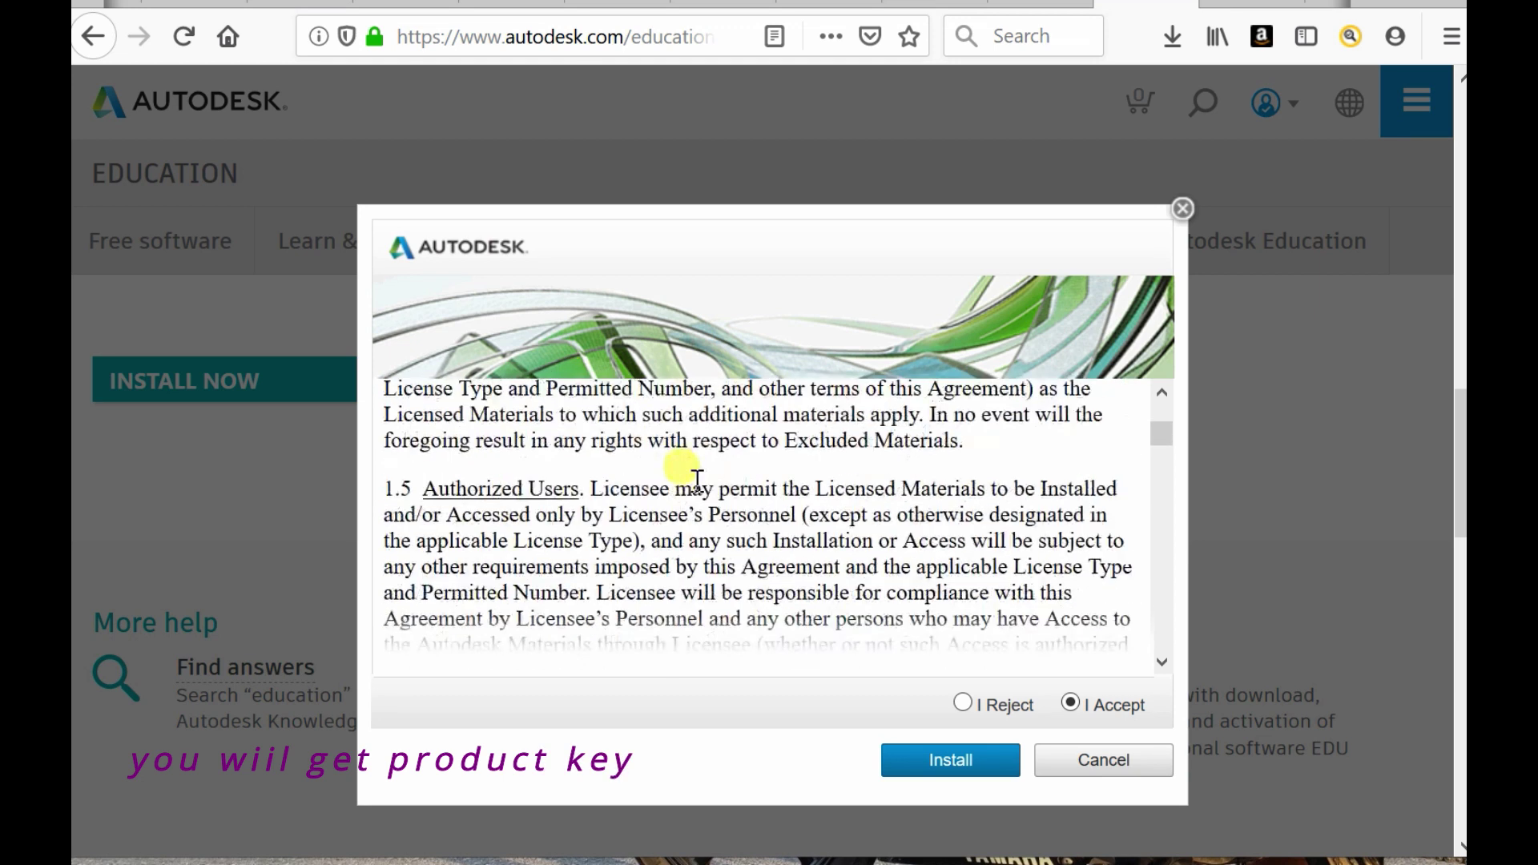
{"action": "left_click", "coordinate": [1165, 770]}
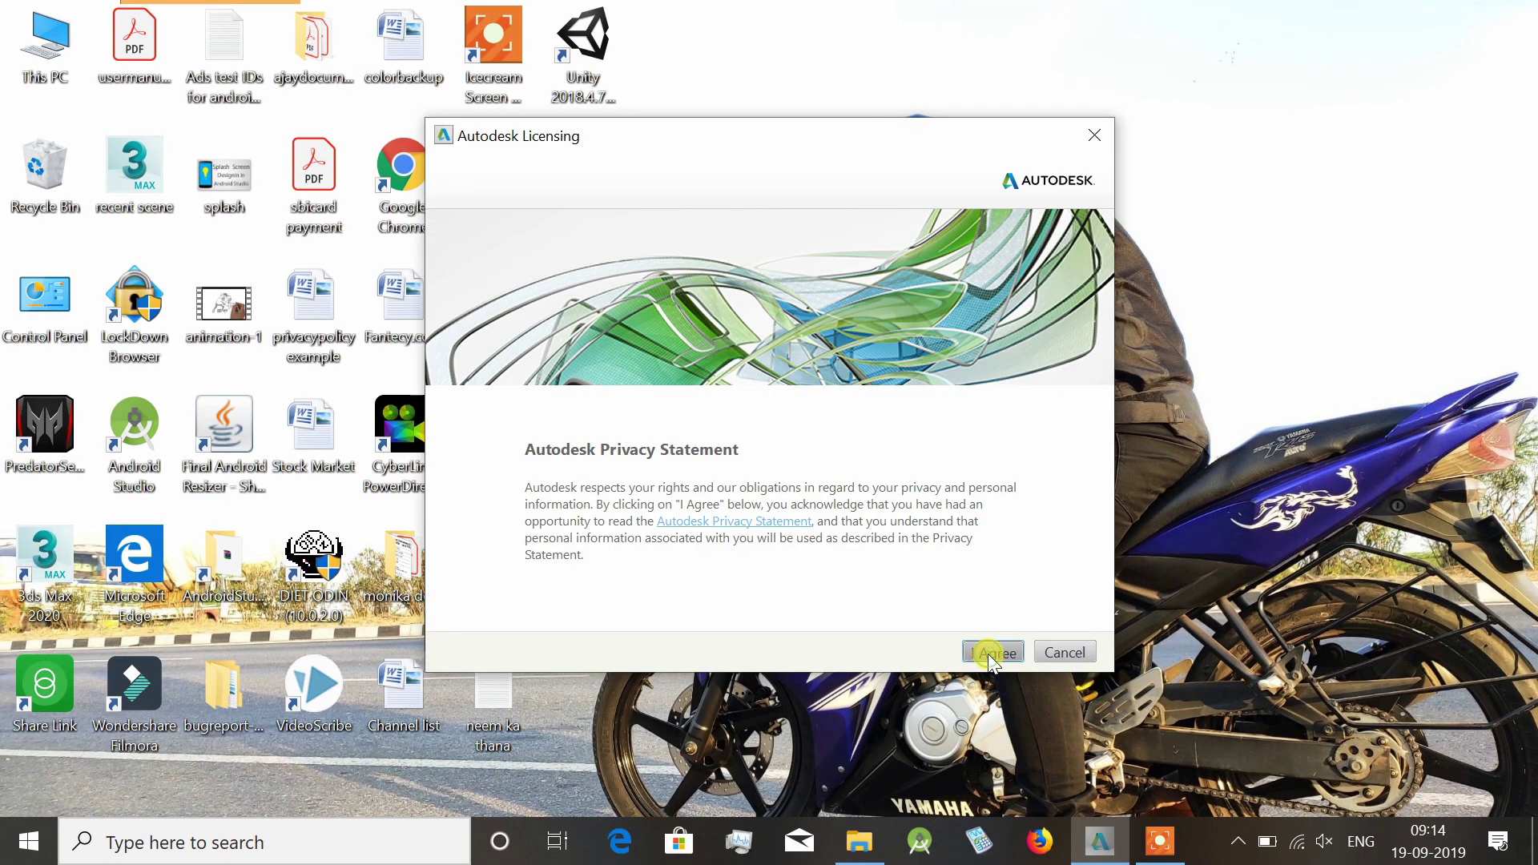
- Agree to the Autodesk Privacy Statement so the 3ds Max 2020 licence verifies and launches
{"action": "left_click", "coordinate": [988, 654]}
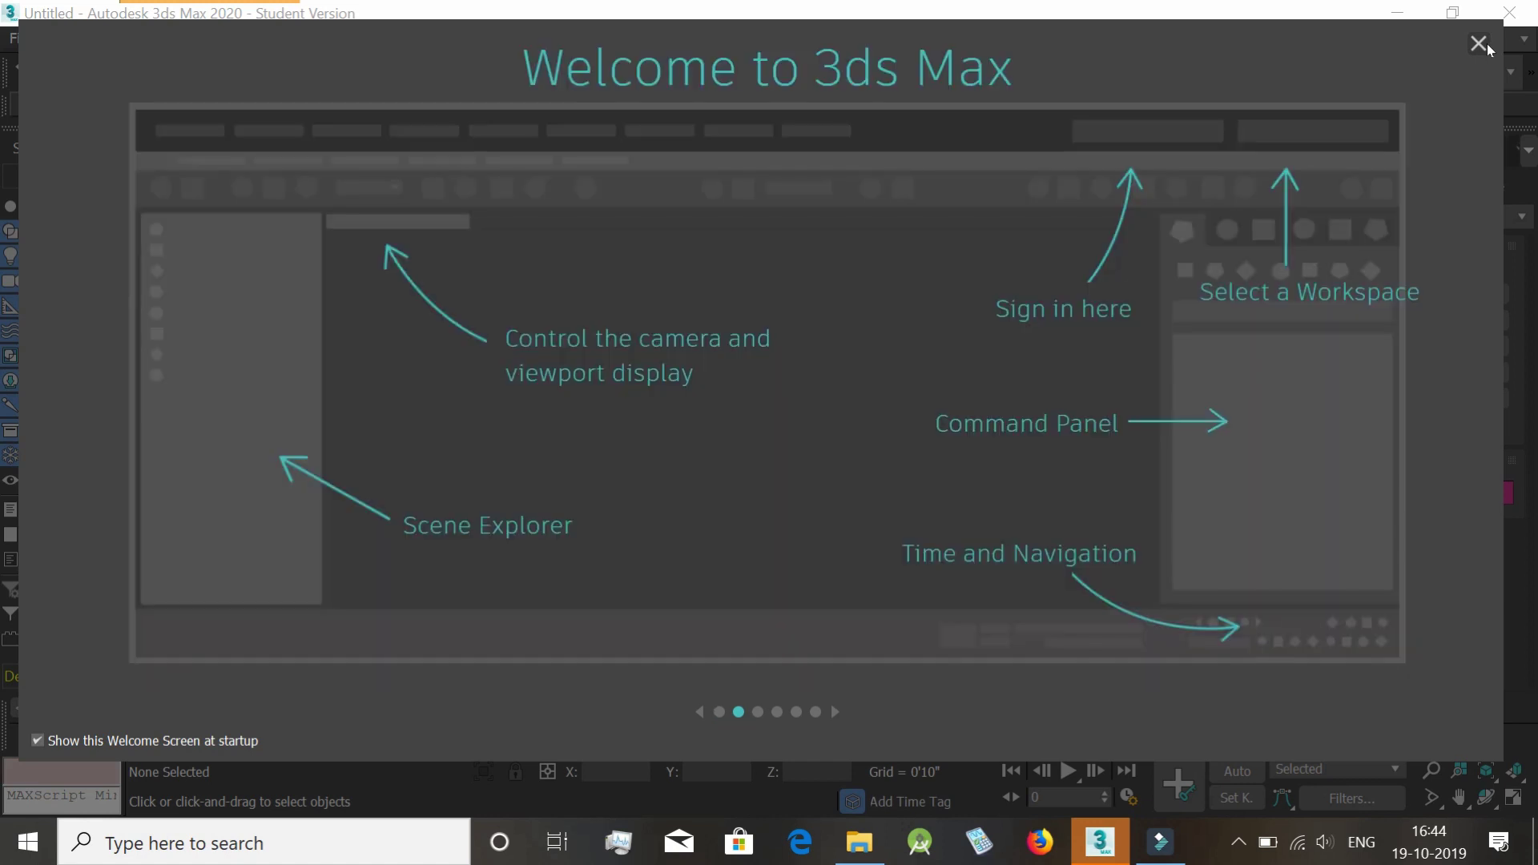
- Close the Welcome to 3ds Max screen to show the empty Untitled scene
{"action": "left_click", "coordinate": [1487, 44]}
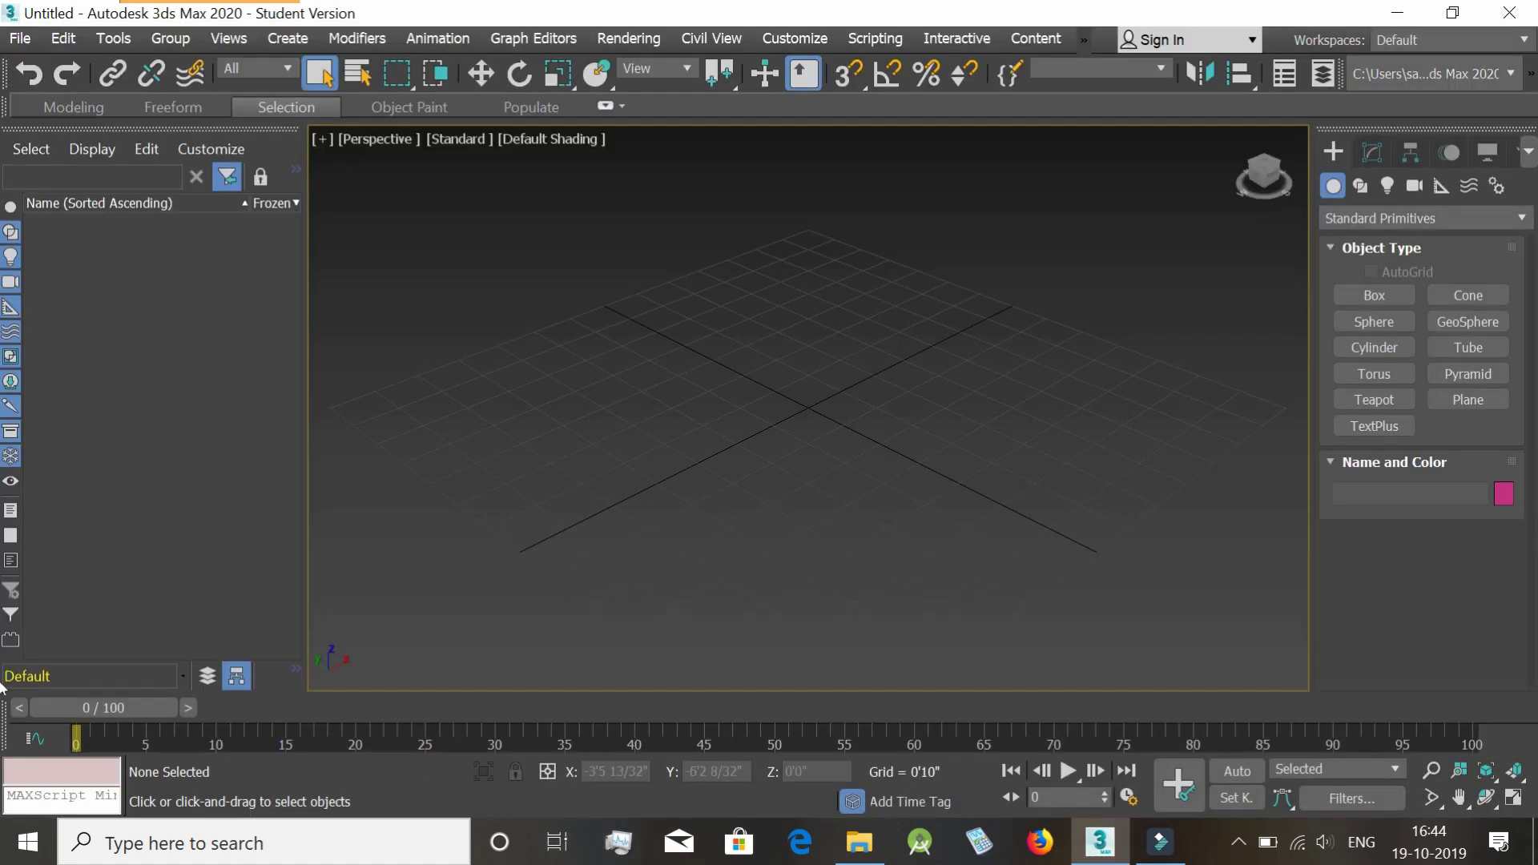